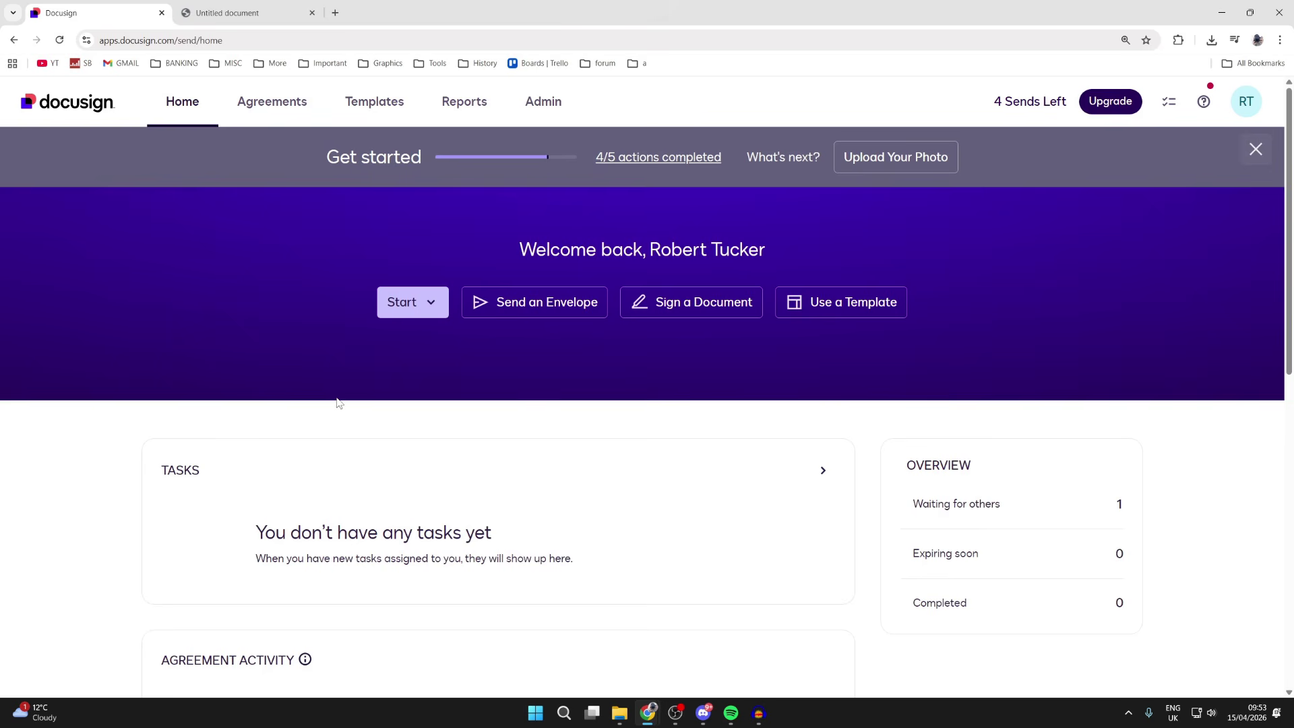
Look over GR agreement.pdf in the other tab, then return to the Docusign home page
click(619, 713)
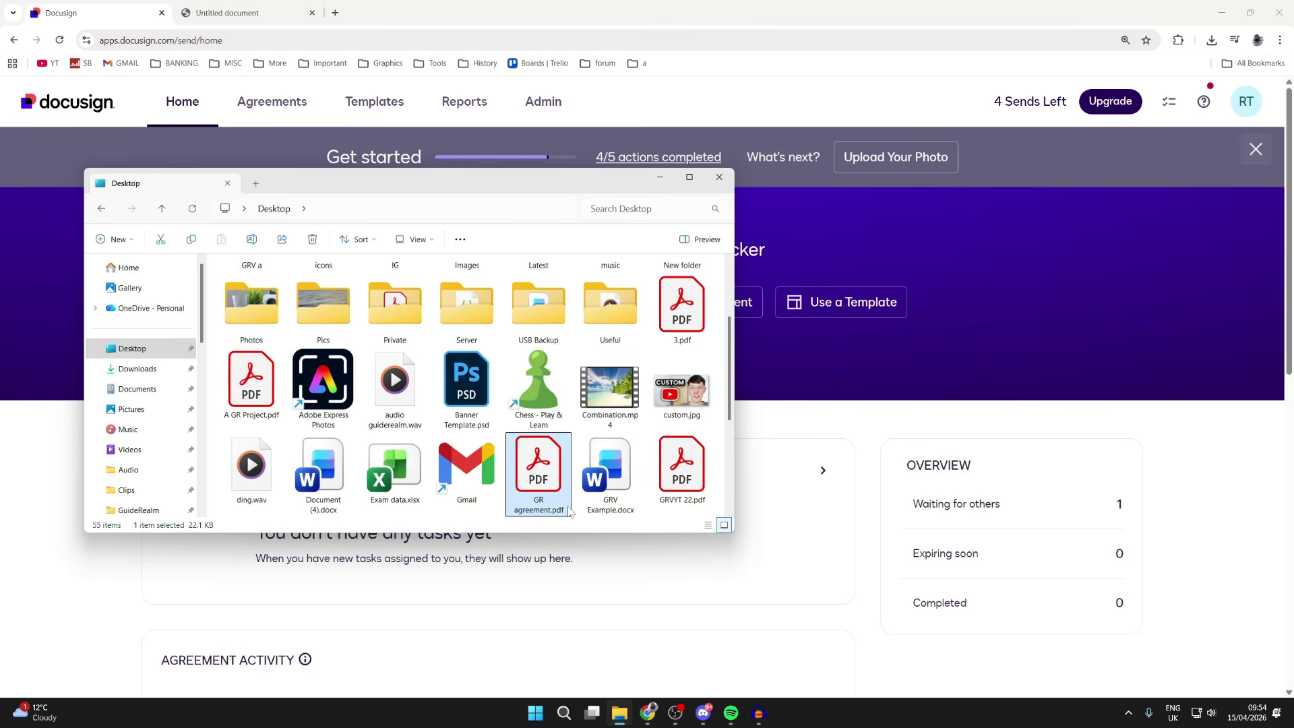
click(789, 531)
key(ctrl+Tab)
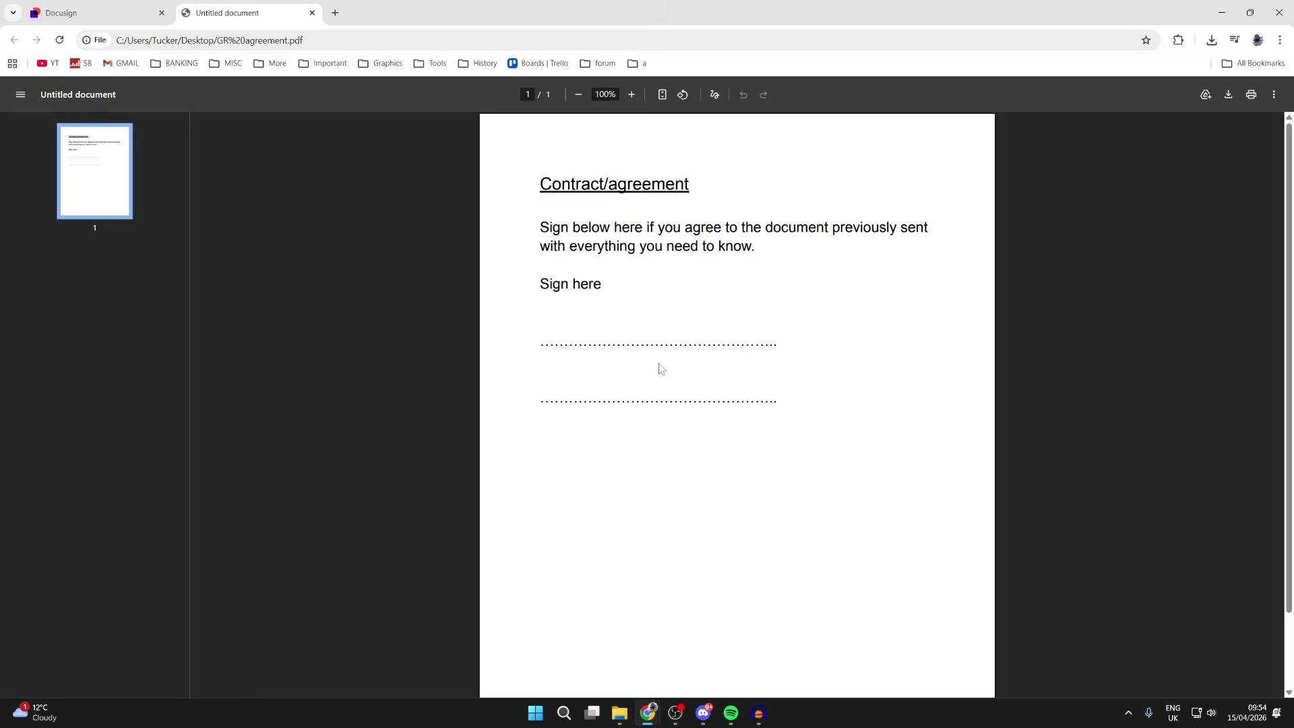
click(94, 13)
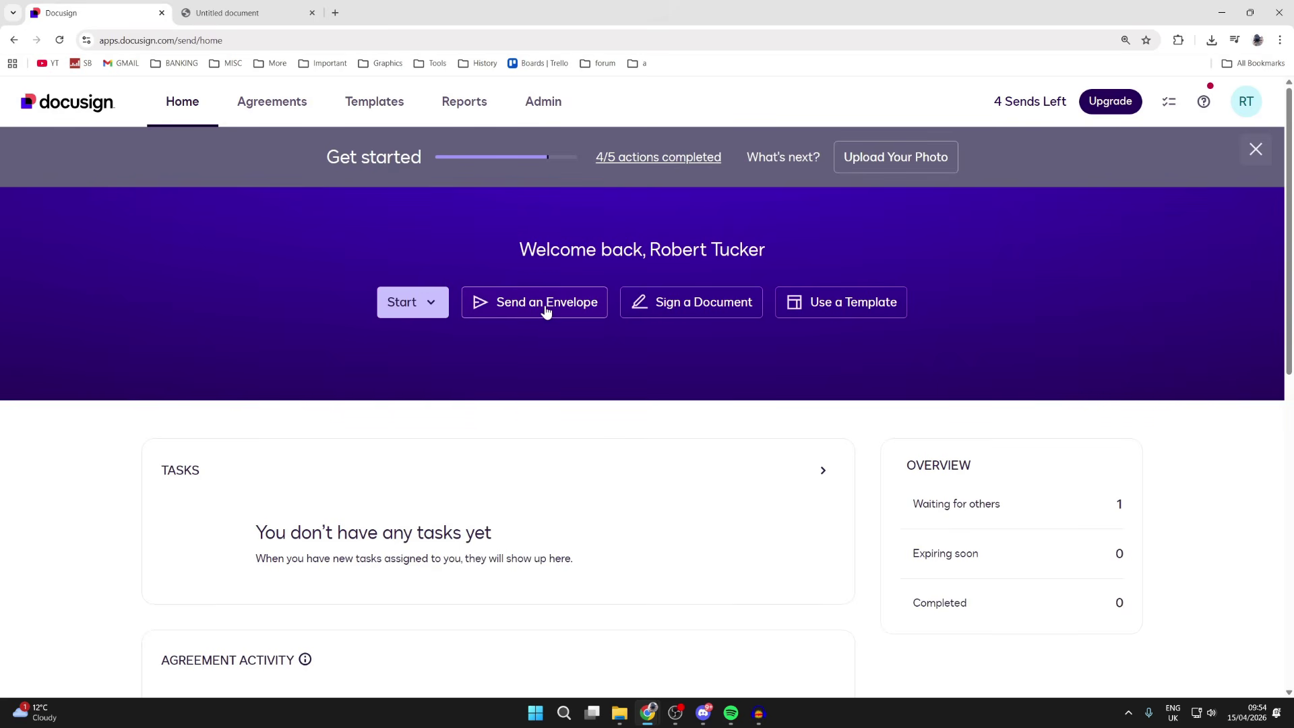
Start a new envelope via Start > Envelopes > Send an Envelope
click(432, 303)
mouse_move(485, 367)
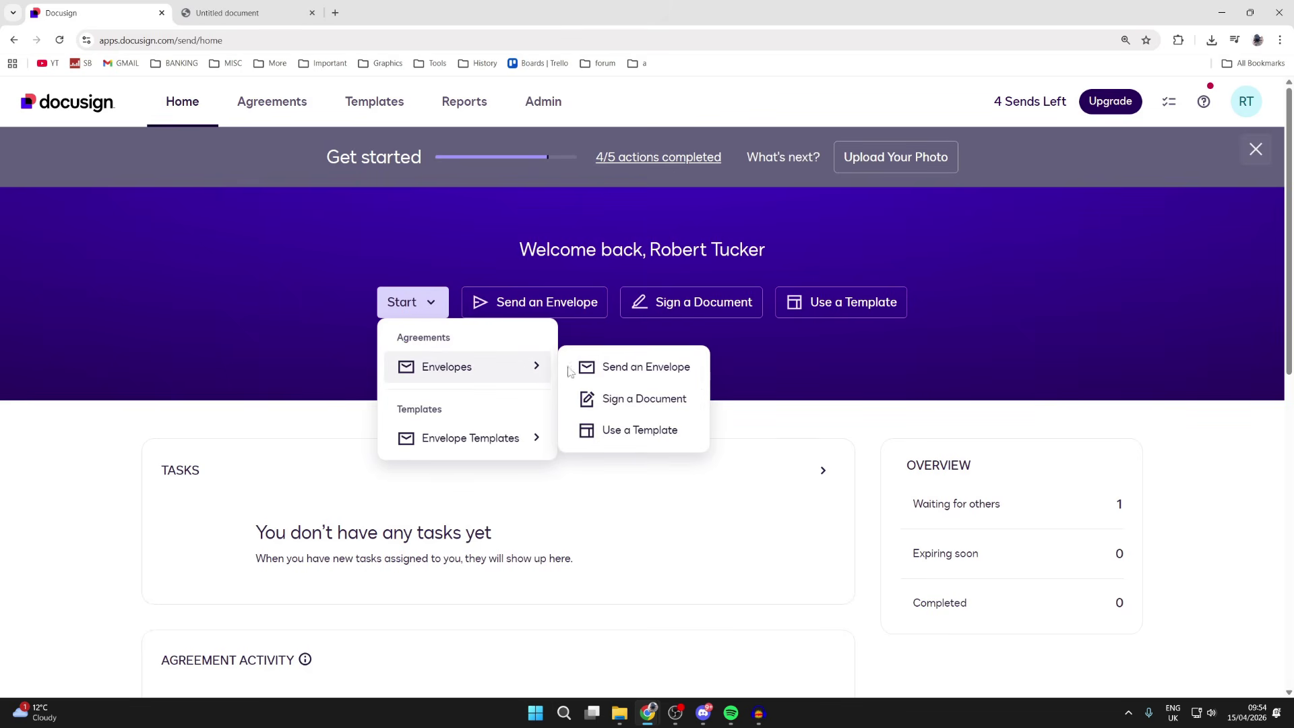
click(618, 369)
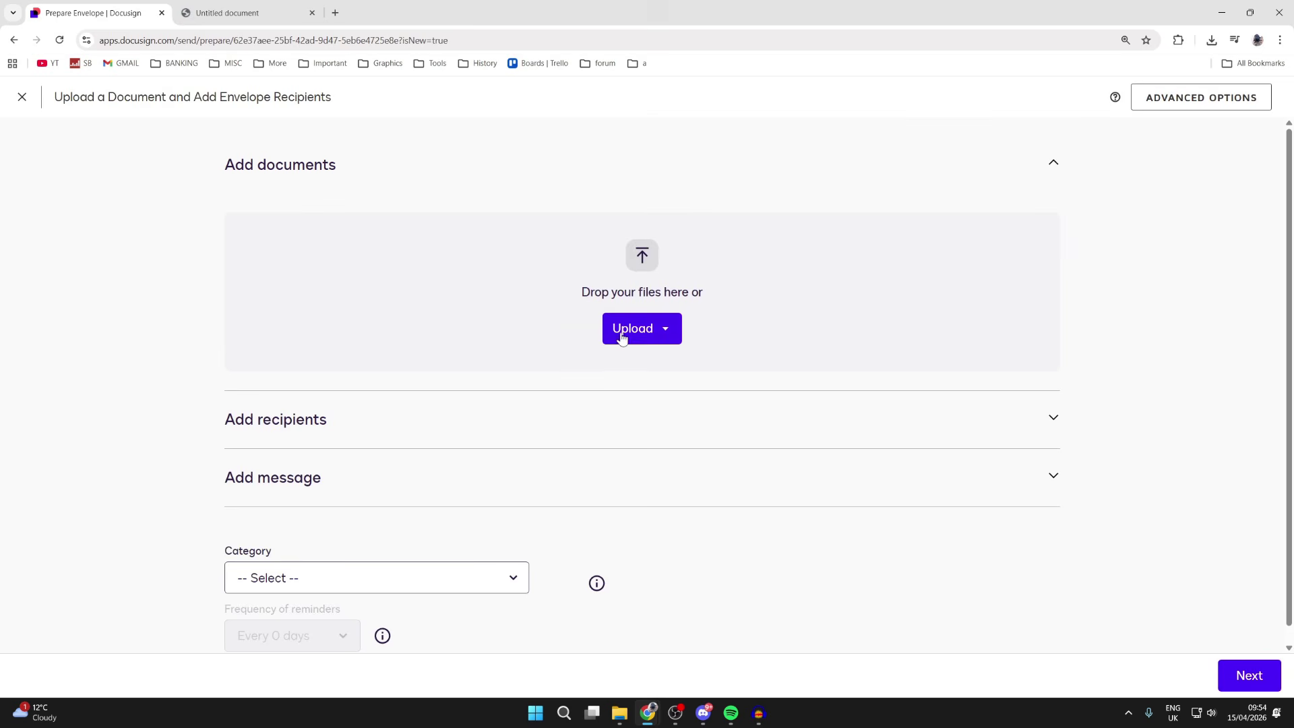
Upload GR agreement.pdf from the Desktop into the envelope
click(635, 330)
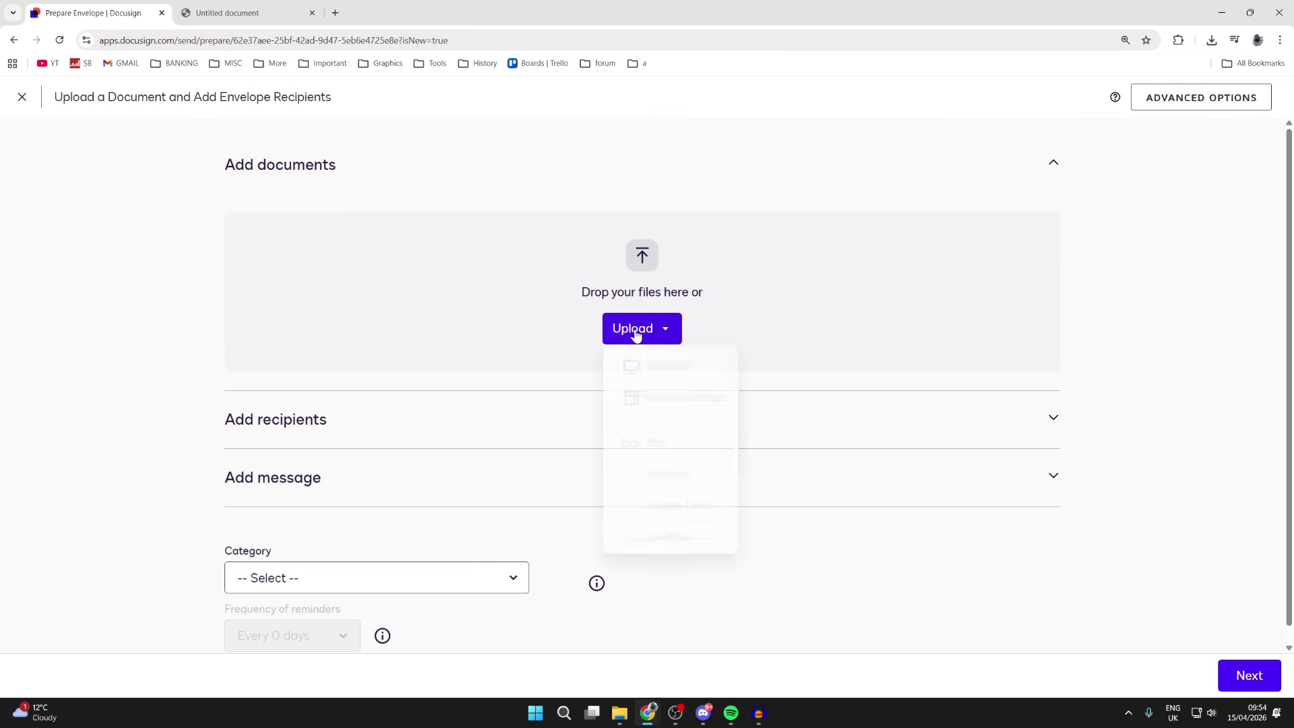
click(656, 368)
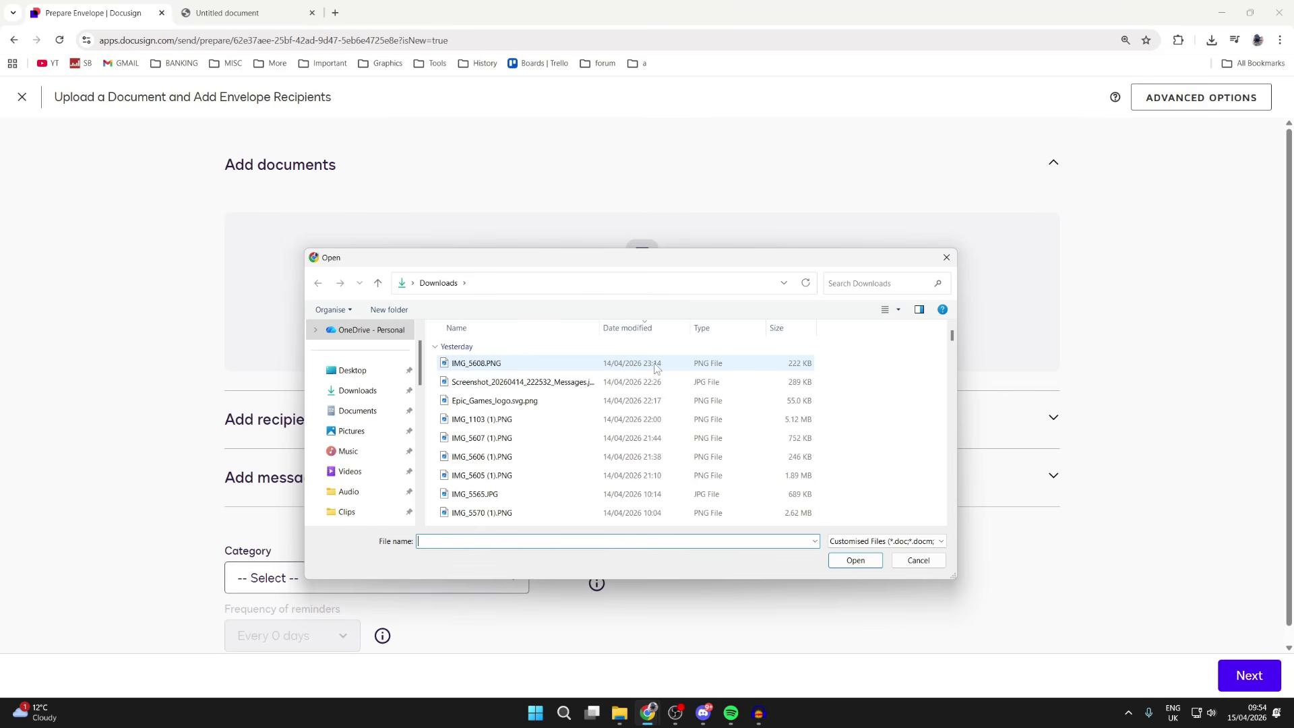
click(368, 371)
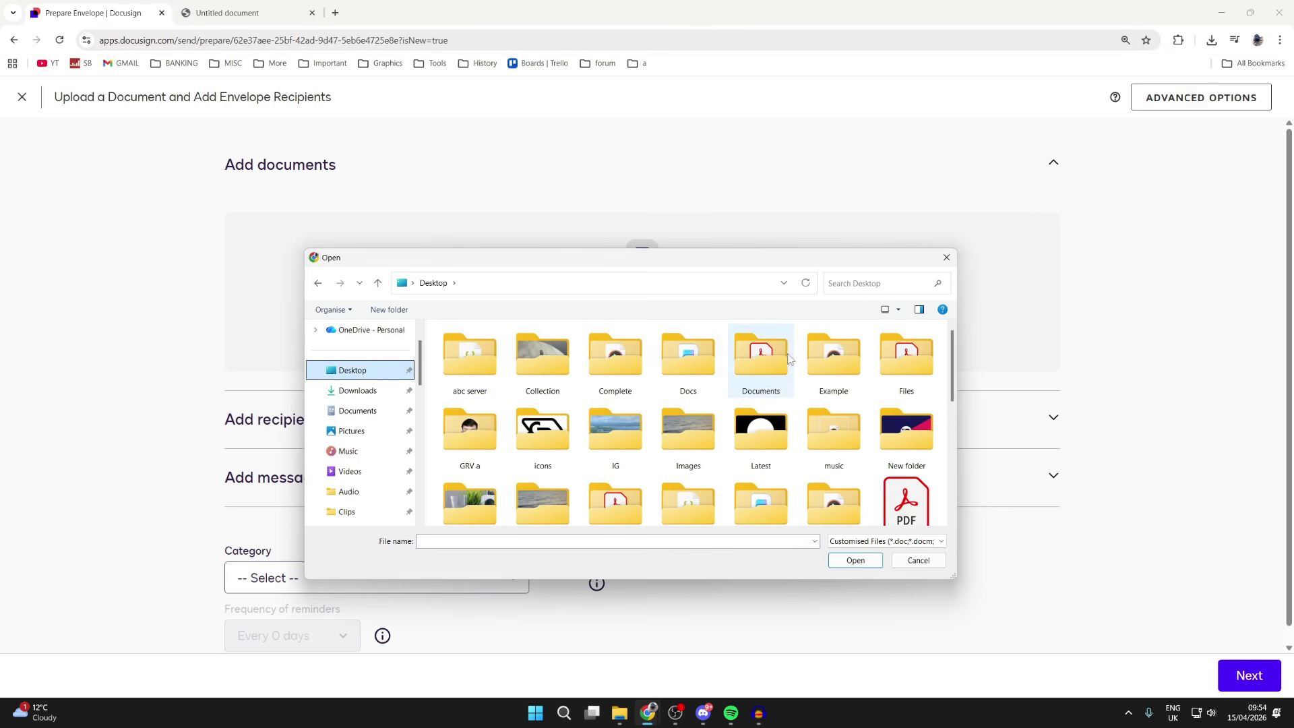
scroll(790, 359, down, 2)
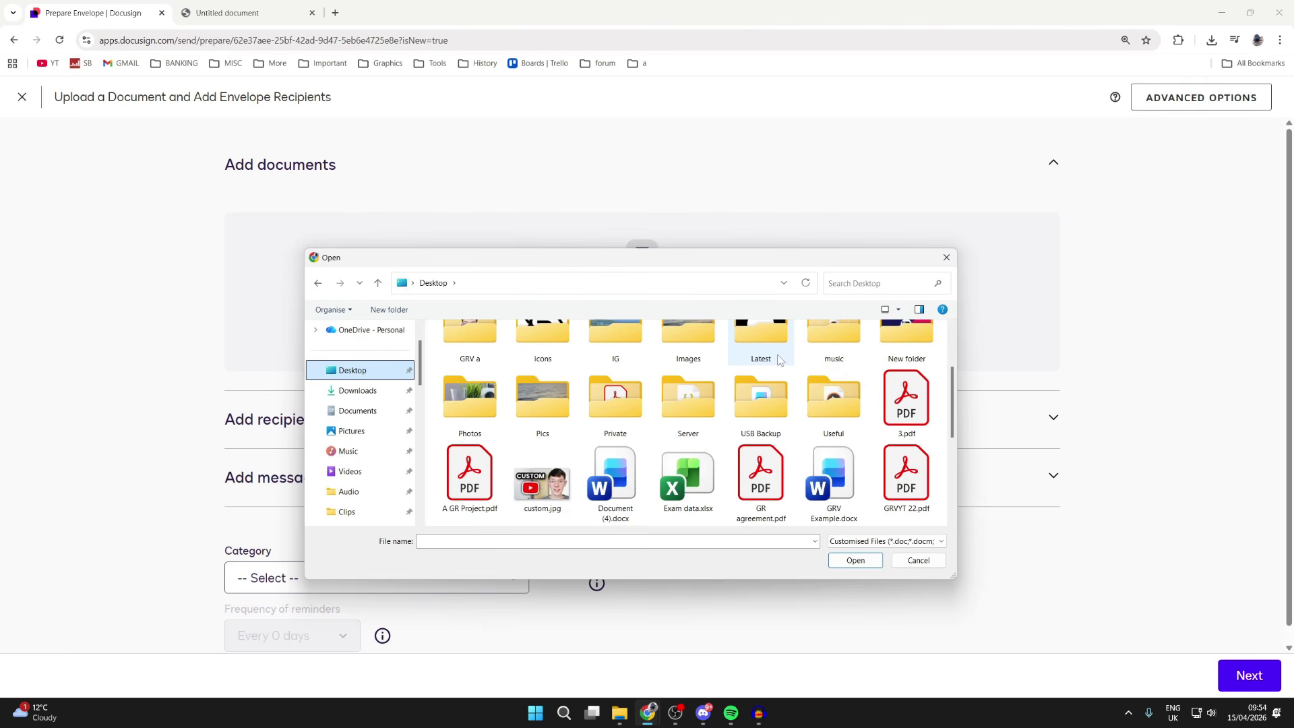
scroll(780, 359, down, 1)
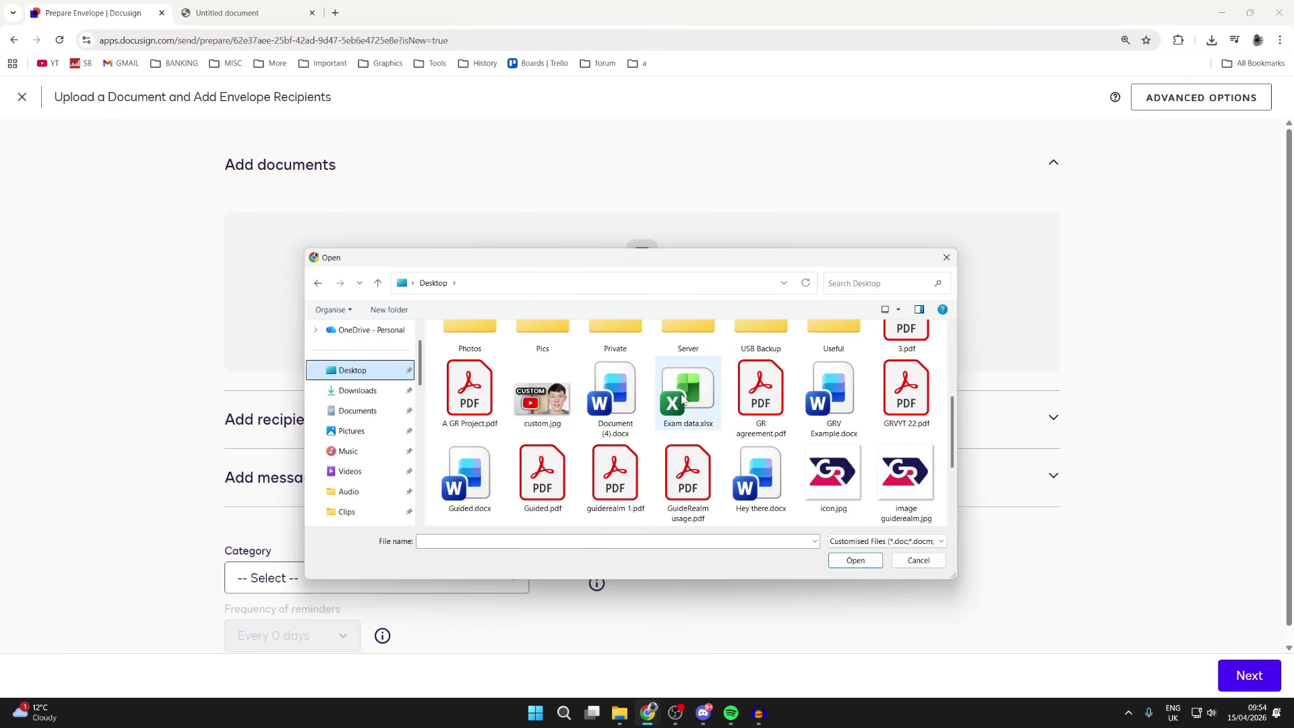
click(761, 391)
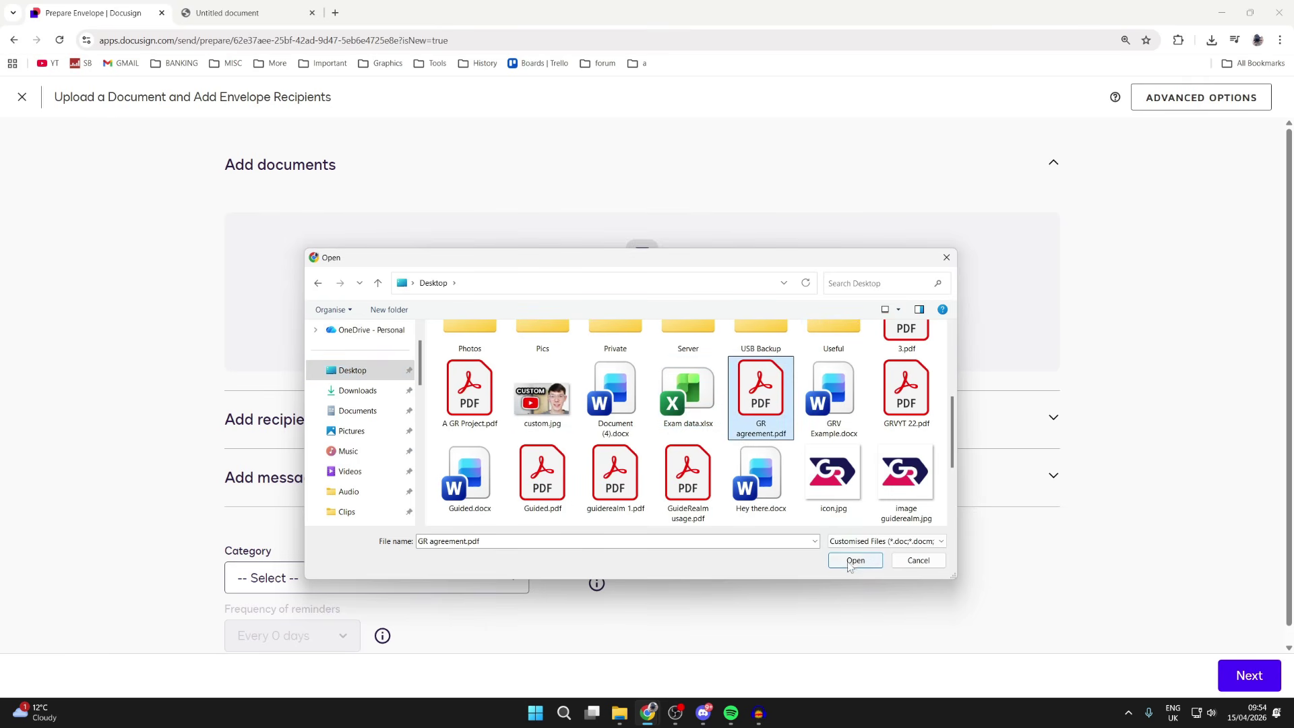
click(854, 561)
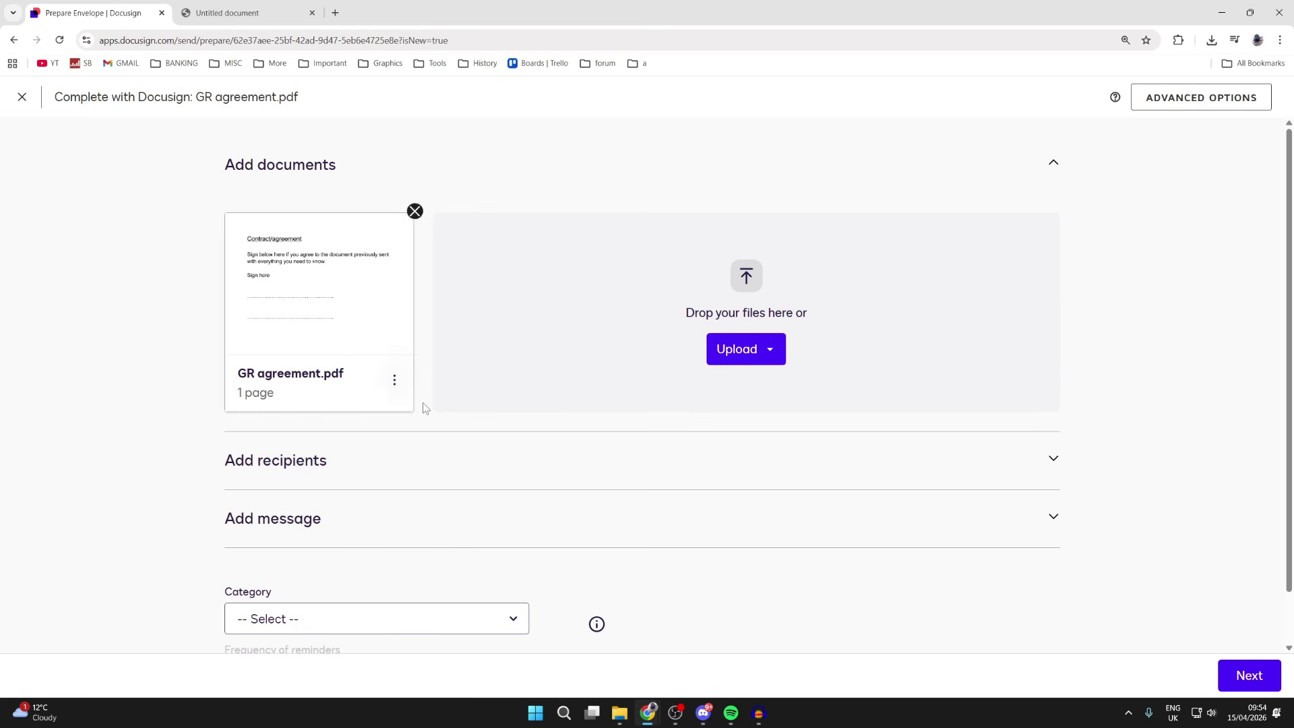
Add a saved contact as the first recipient, kept as Needs to Sign with the electronic signature type
click(468, 471)
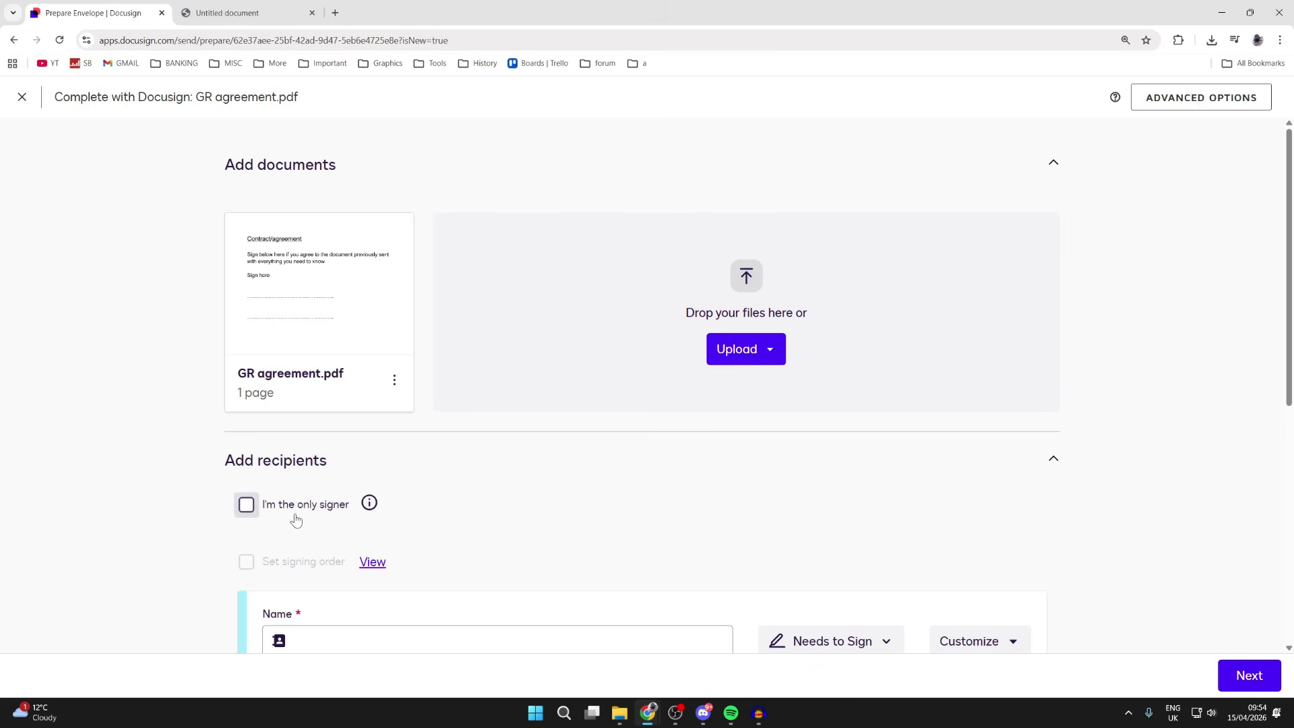
scroll(341, 511, down, 2)
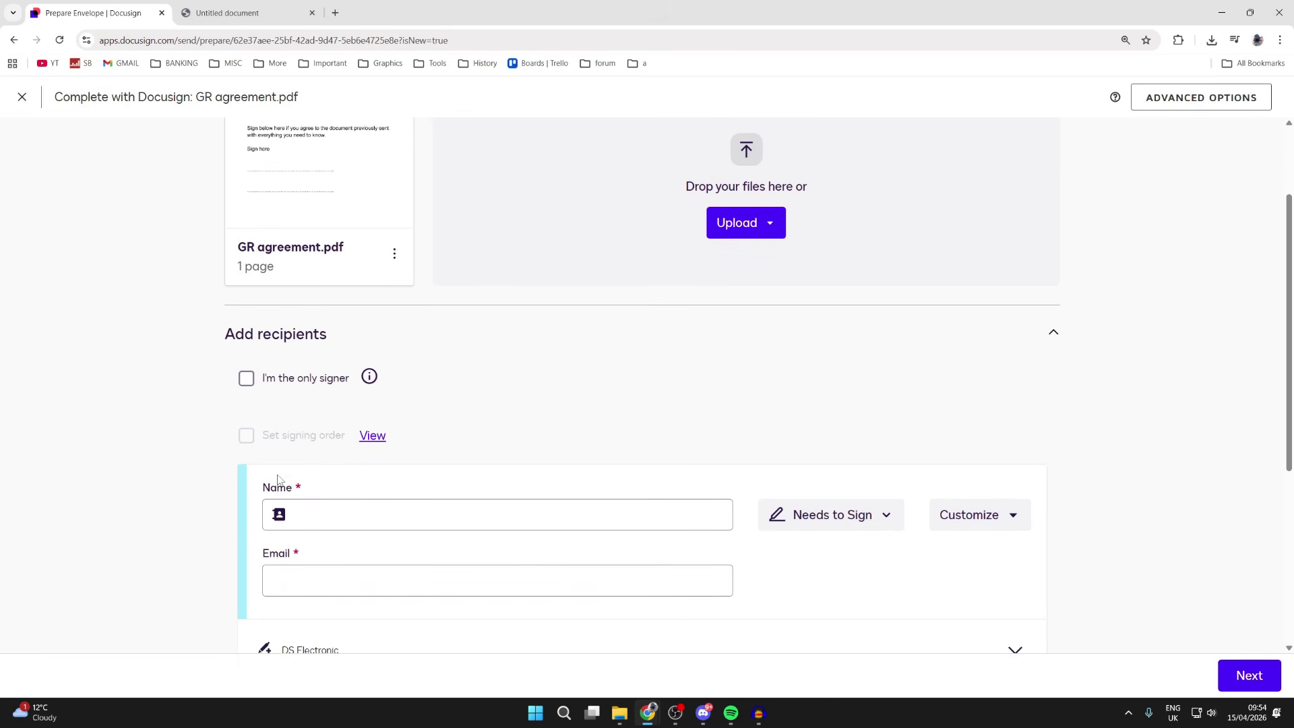
scroll(452, 517, down, 1)
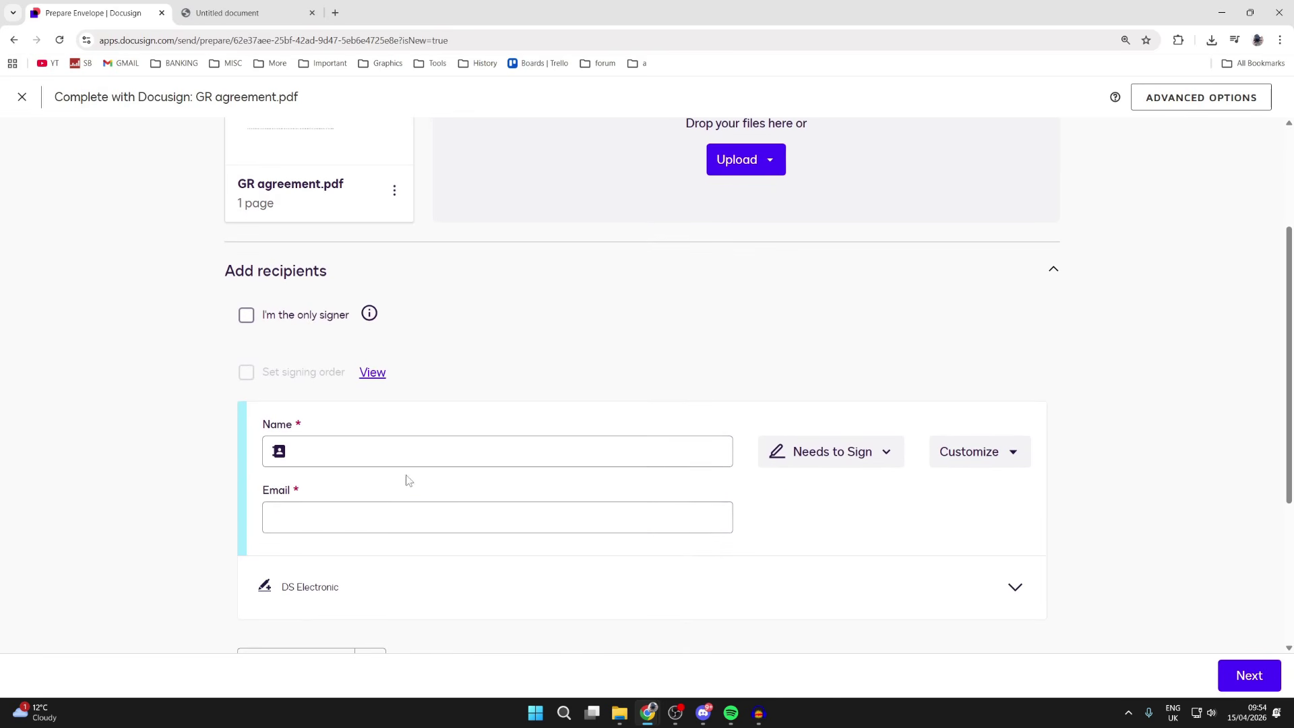
click(357, 450)
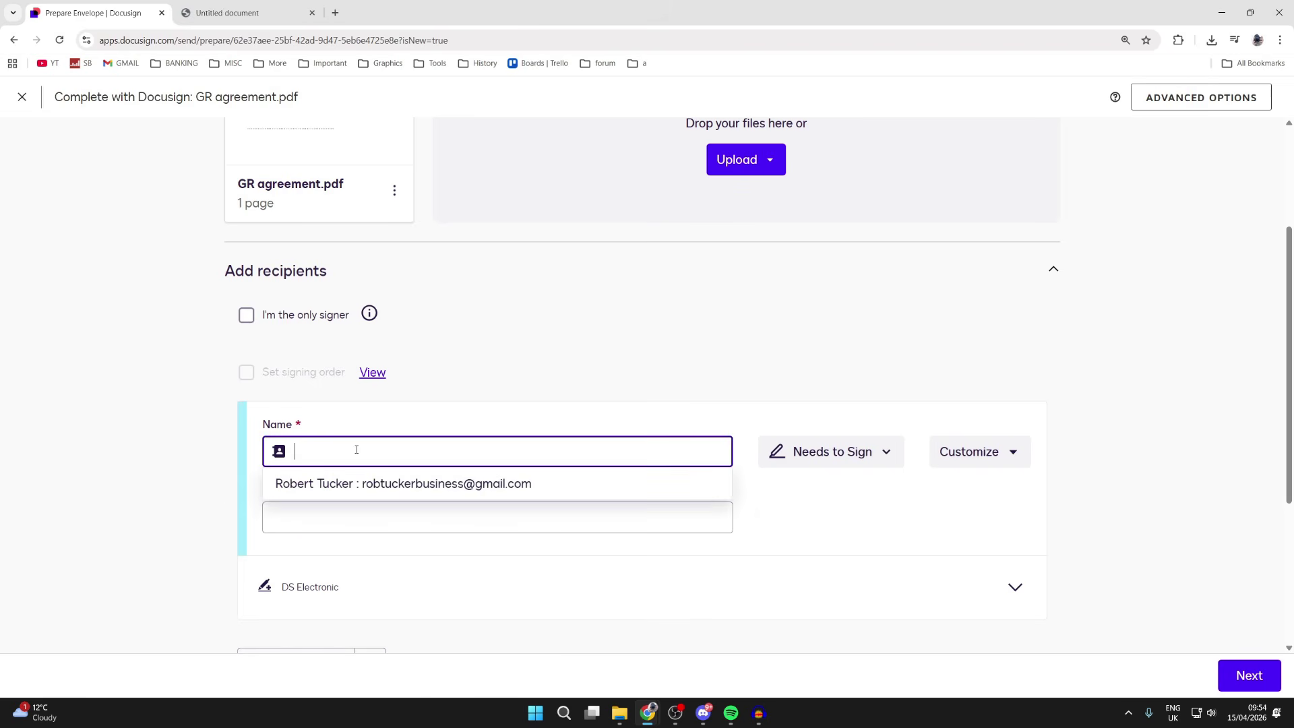
click(405, 491)
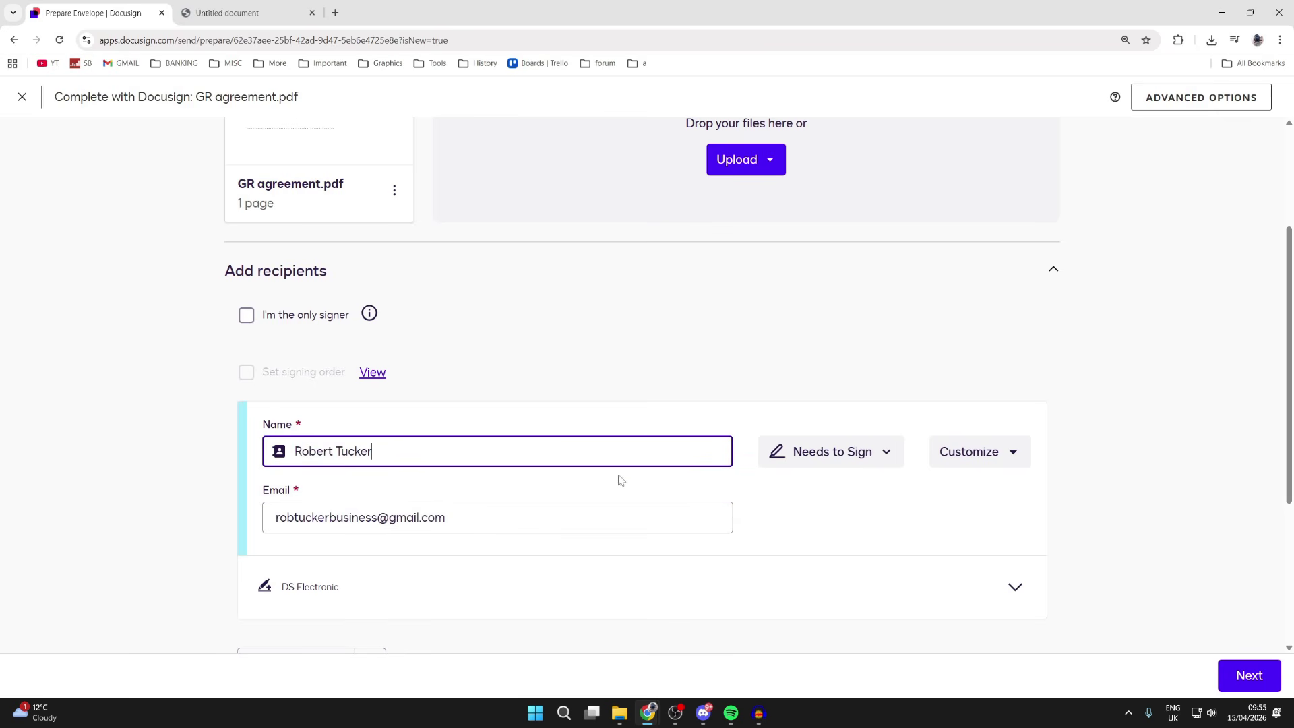
click(809, 453)
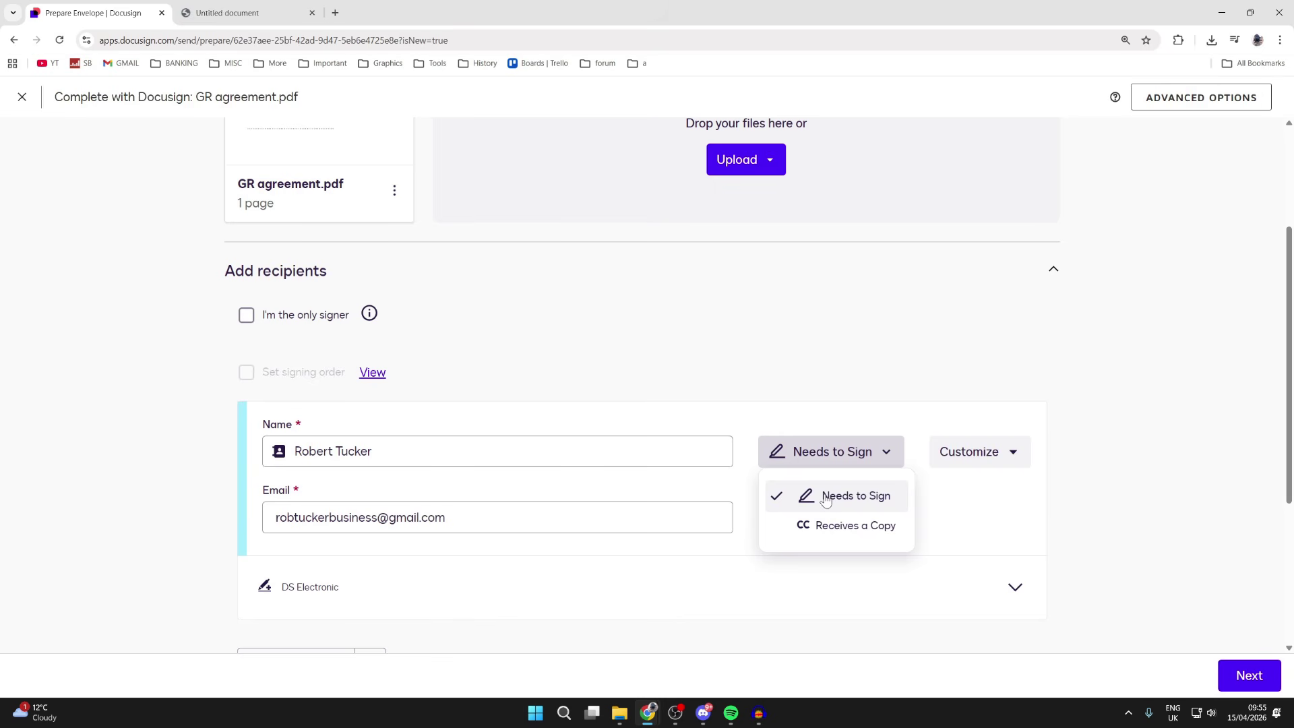
click(827, 499)
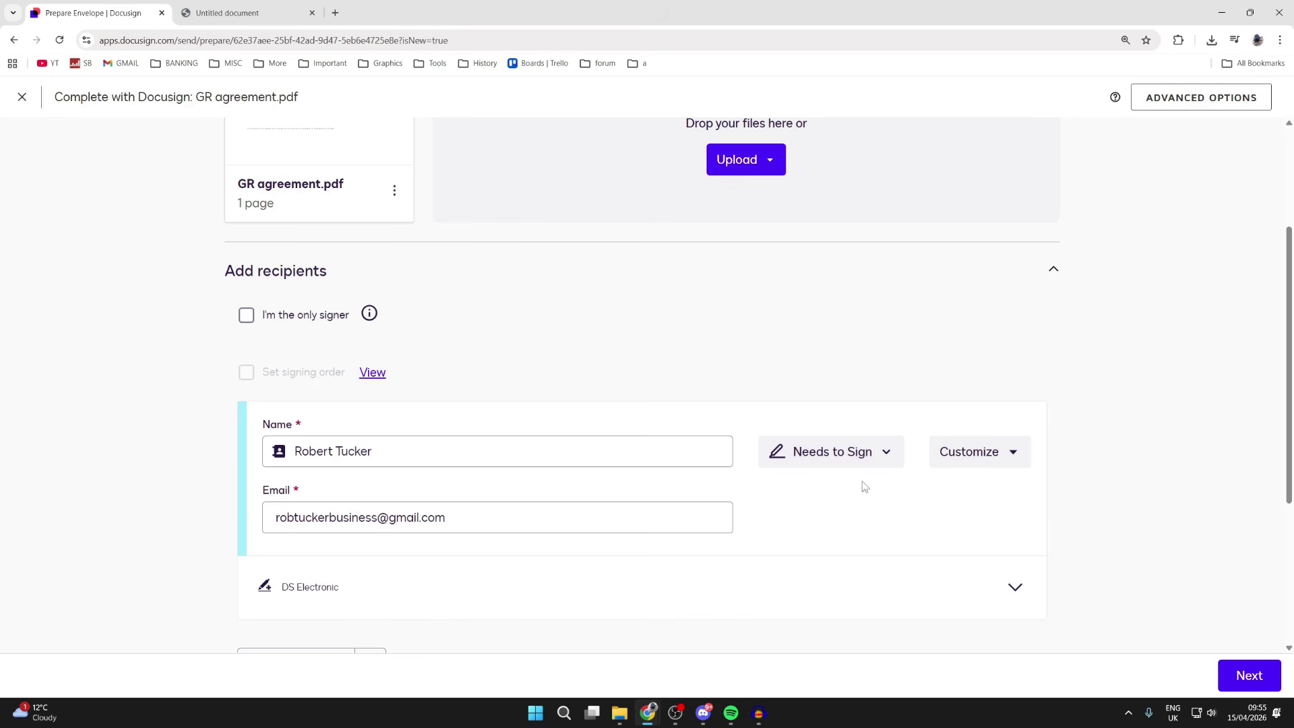
click(969, 460)
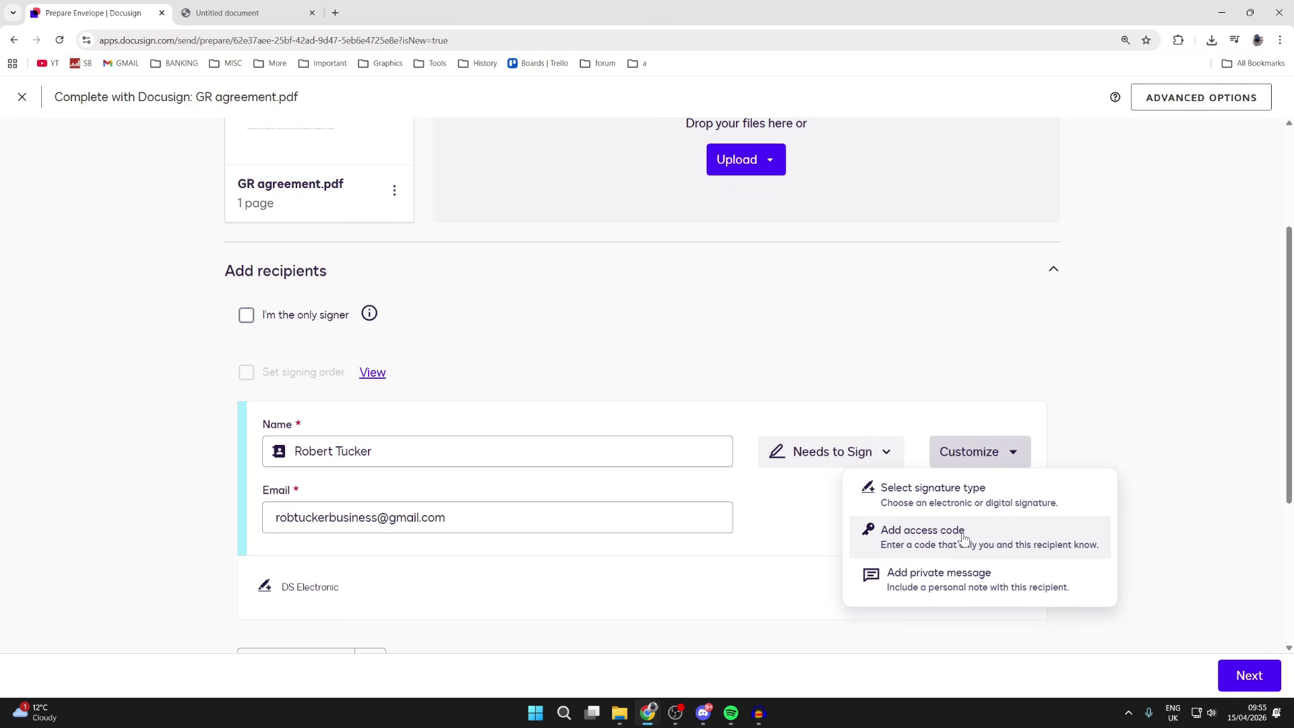
click(580, 598)
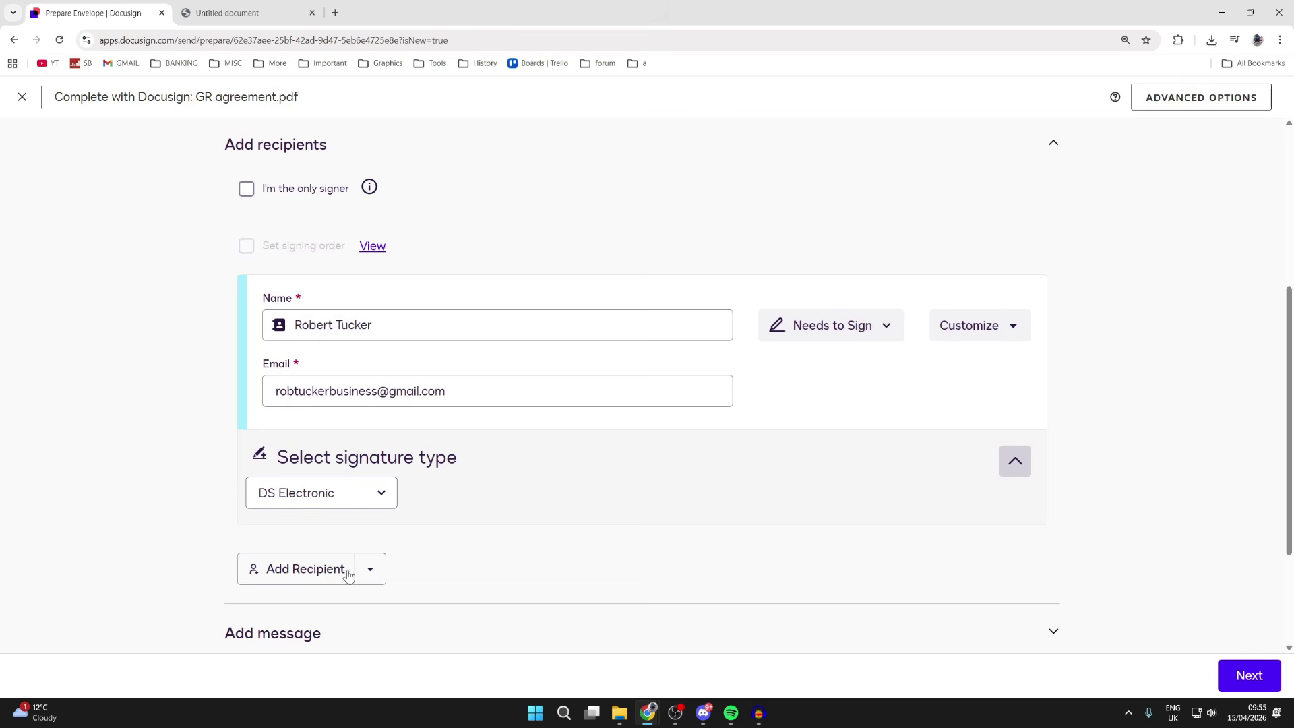
Add a second recipient, typing their full name and pasting their e-mail address
click(311, 570)
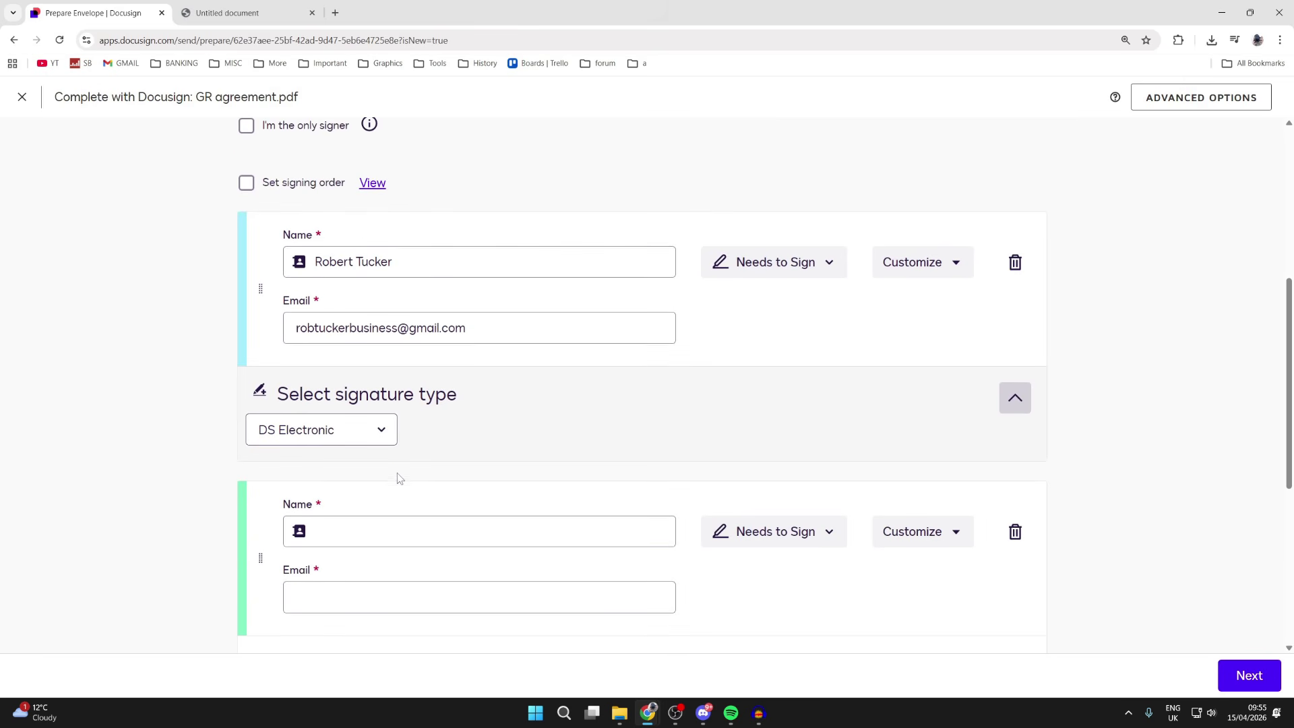
click(375, 538)
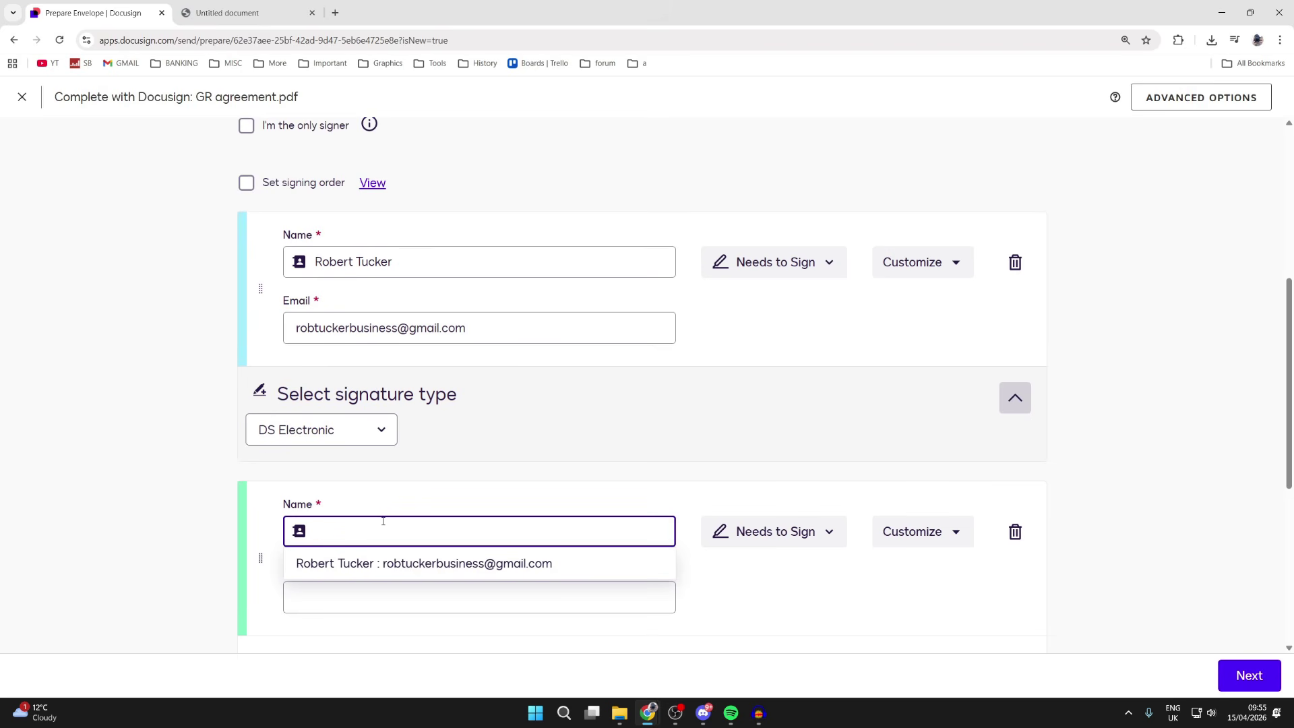
click(111, 476)
scroll(112, 476, down, 2)
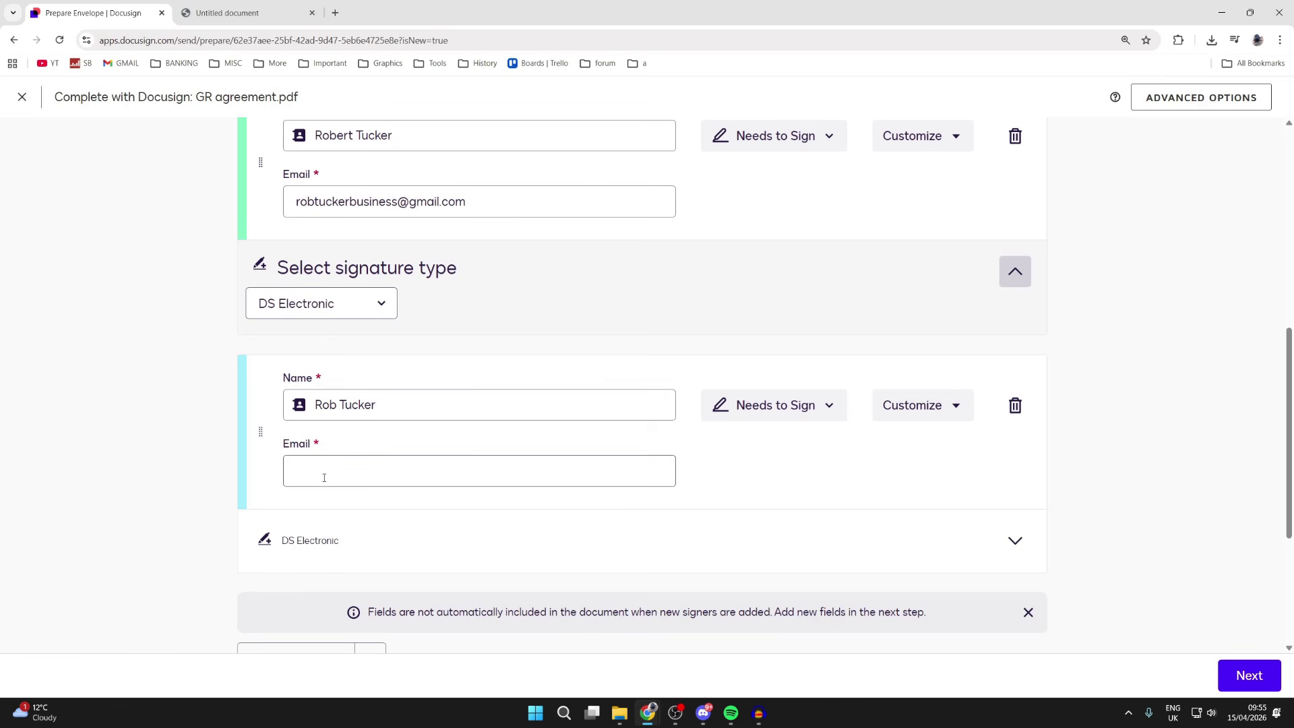
click(324, 478)
key(ctrl+v)
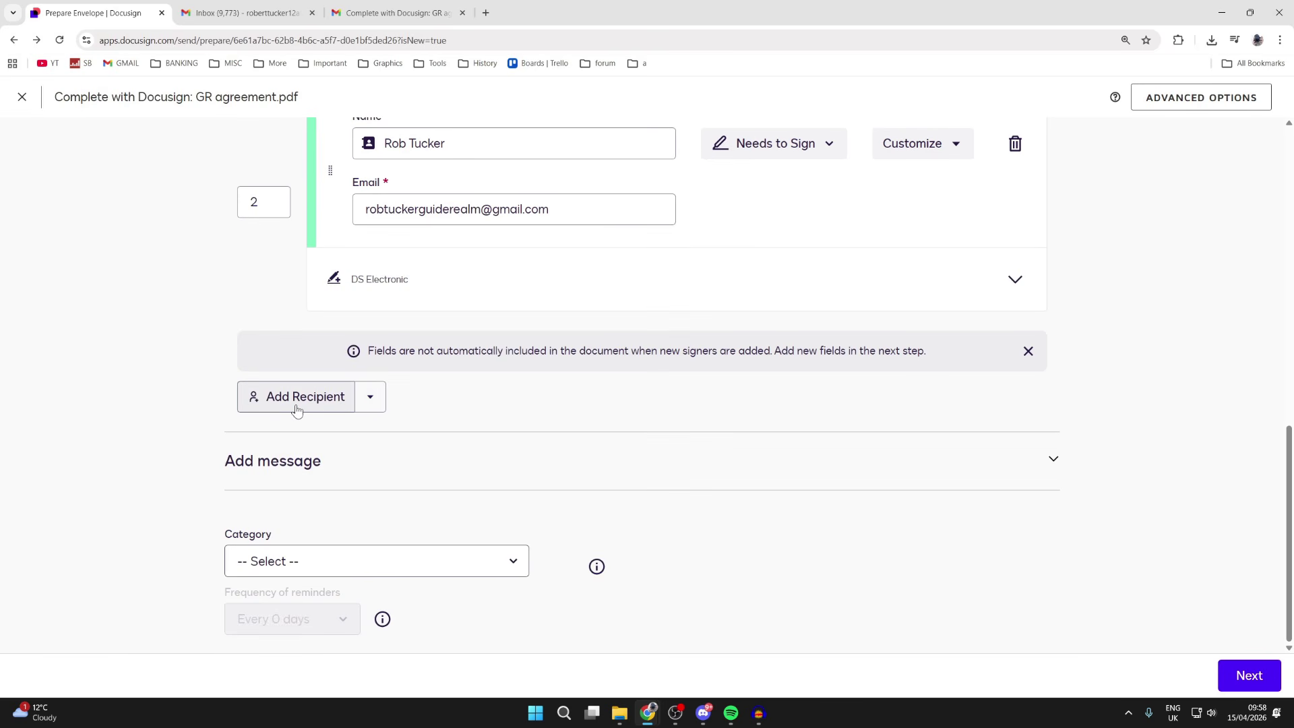
Expand the subject and message options and begin a message for the recipients
click(332, 472)
scroll(332, 465, down, 2)
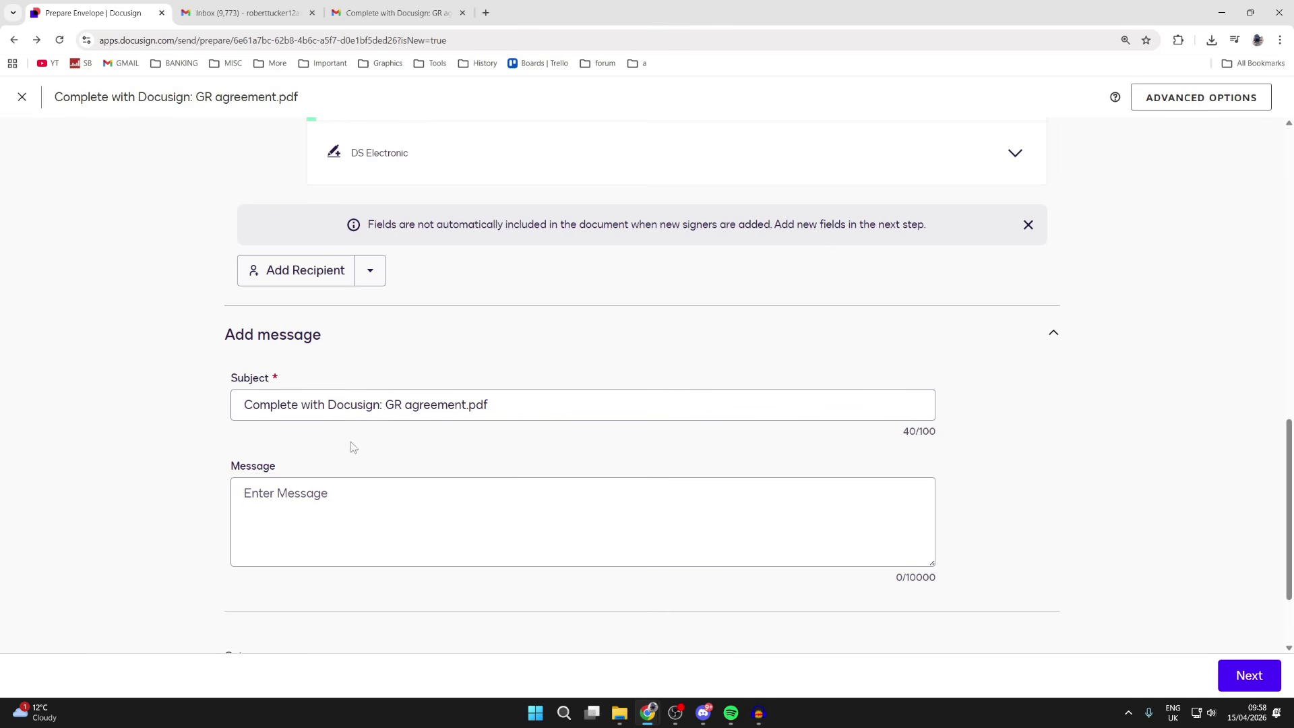
click(322, 505)
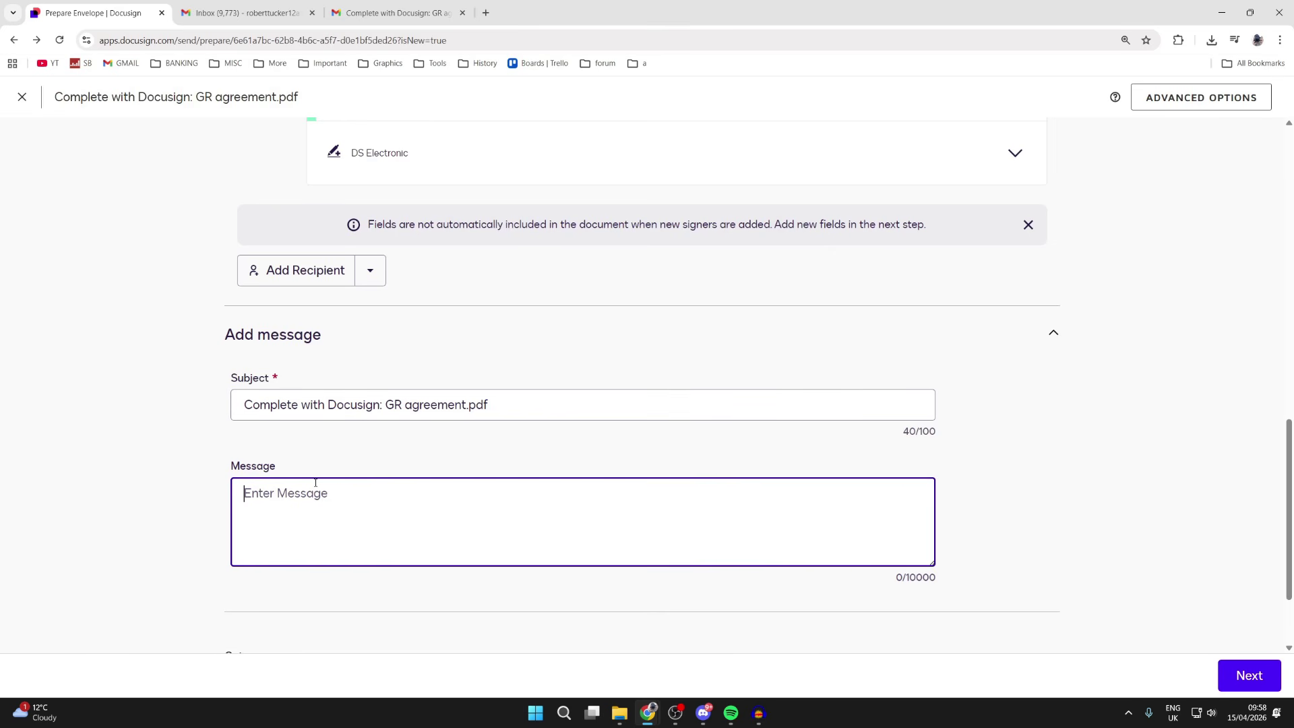
scroll(315, 482, down, 2)
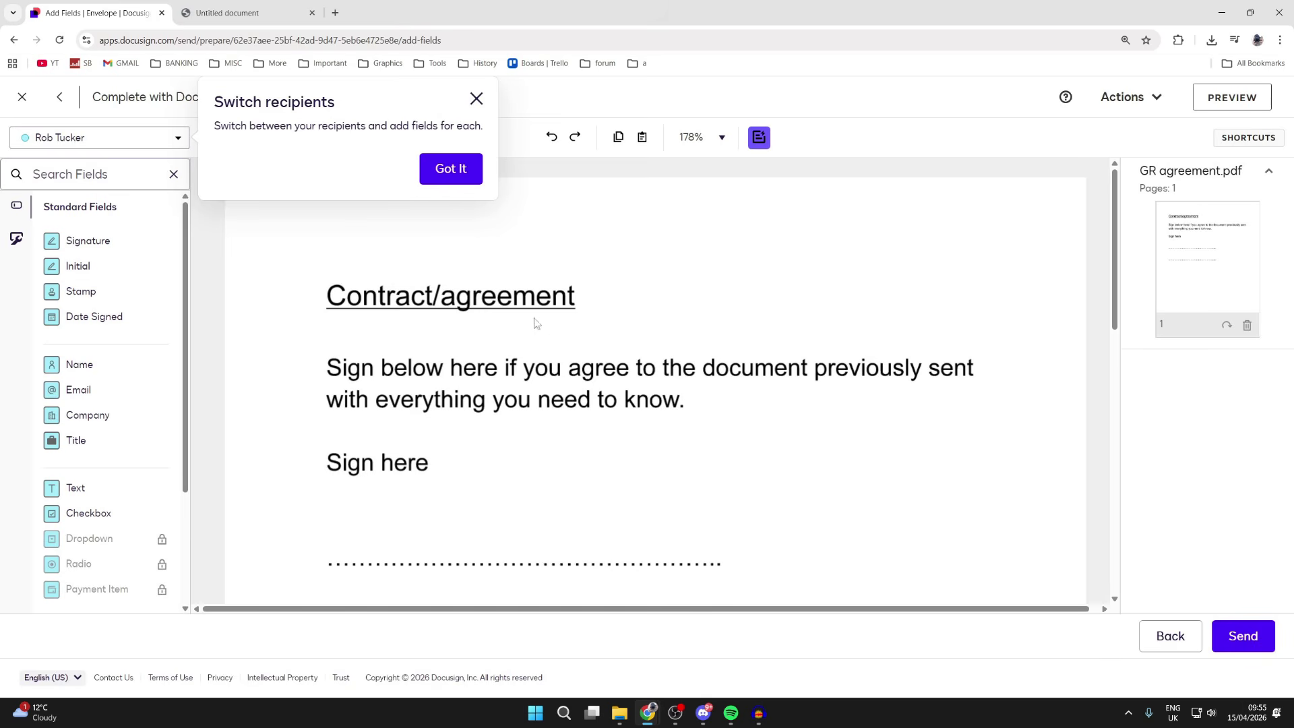
At 125% zoom, place a signature field above the first dotted line for the first signer
click(477, 99)
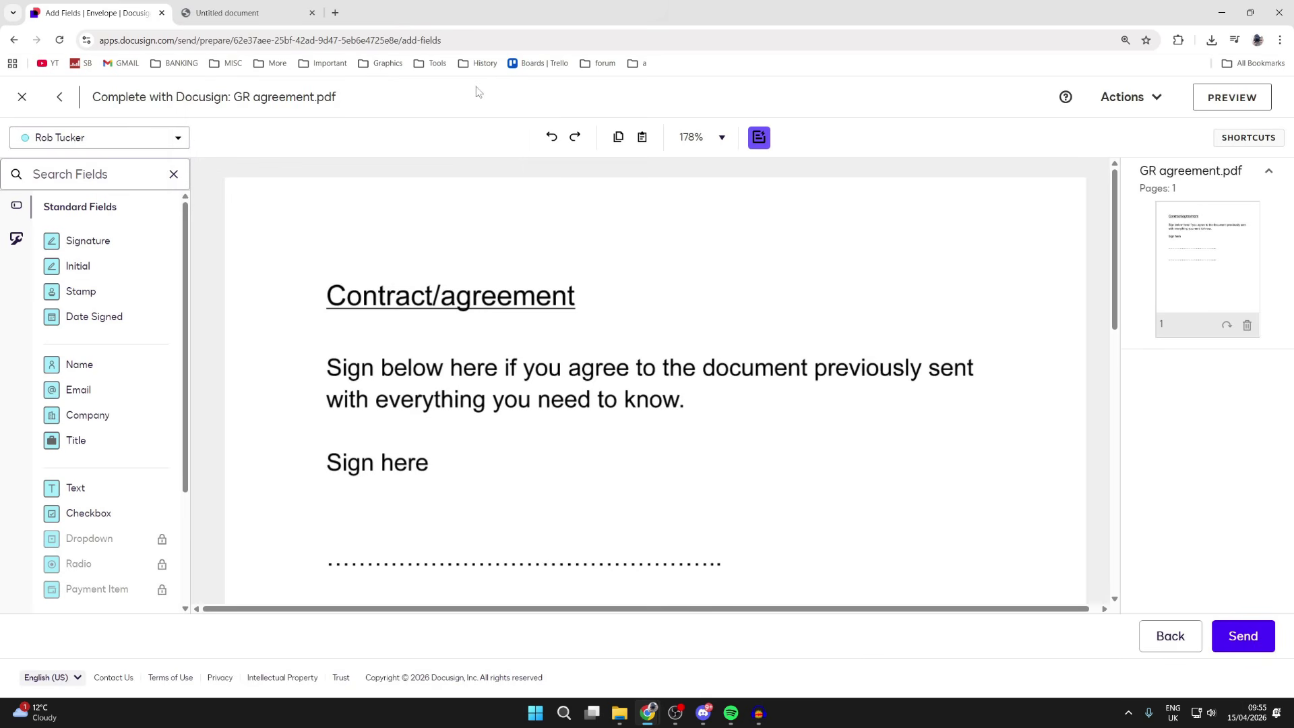
click(689, 137)
click(721, 271)
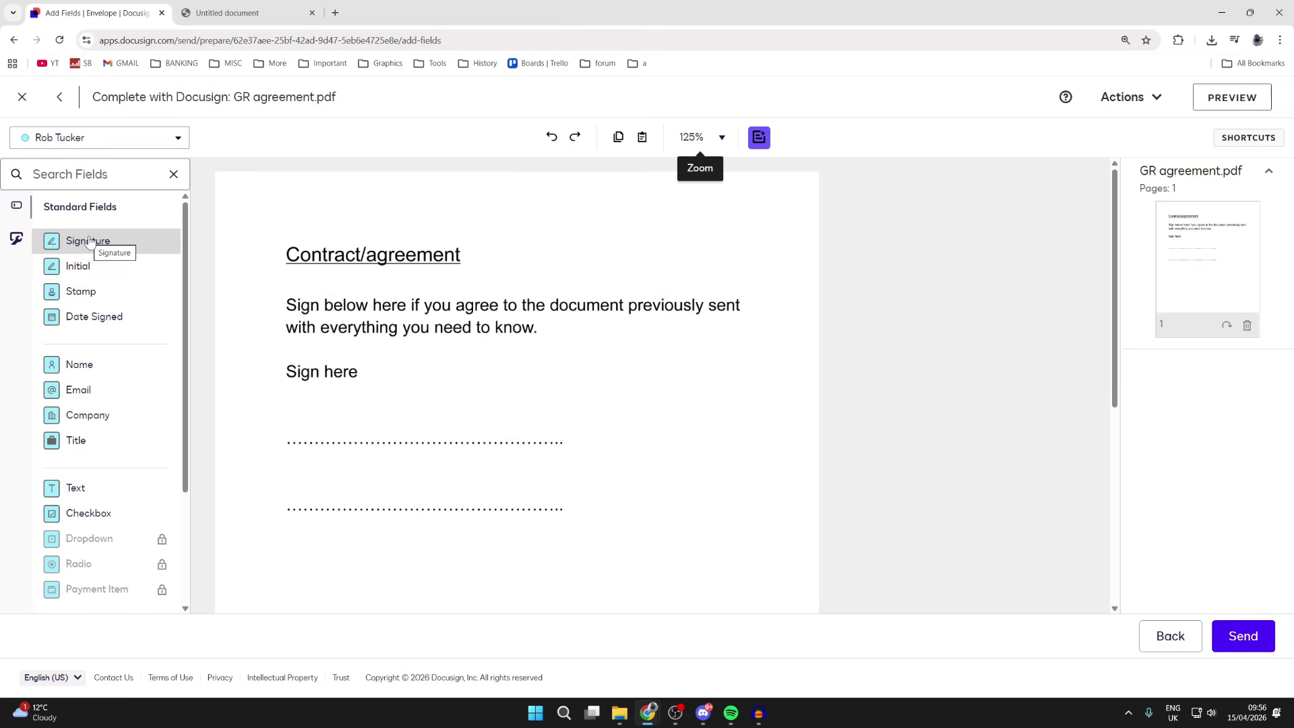
mouse_move(104, 240)
mouse_down()
mouse_move(296, 399)
mouse_move(287, 404)
mouse_move(364, 408)
mouse_move(287, 405)
mouse_up()
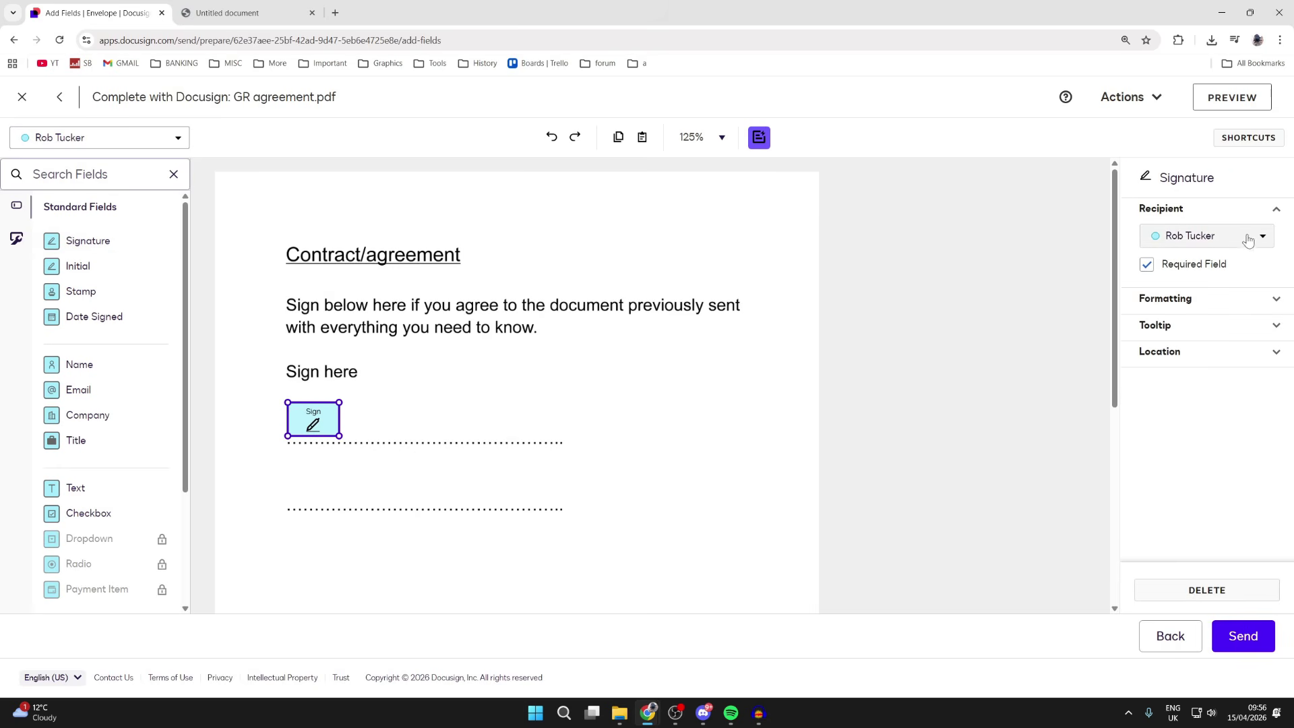
click(1194, 242)
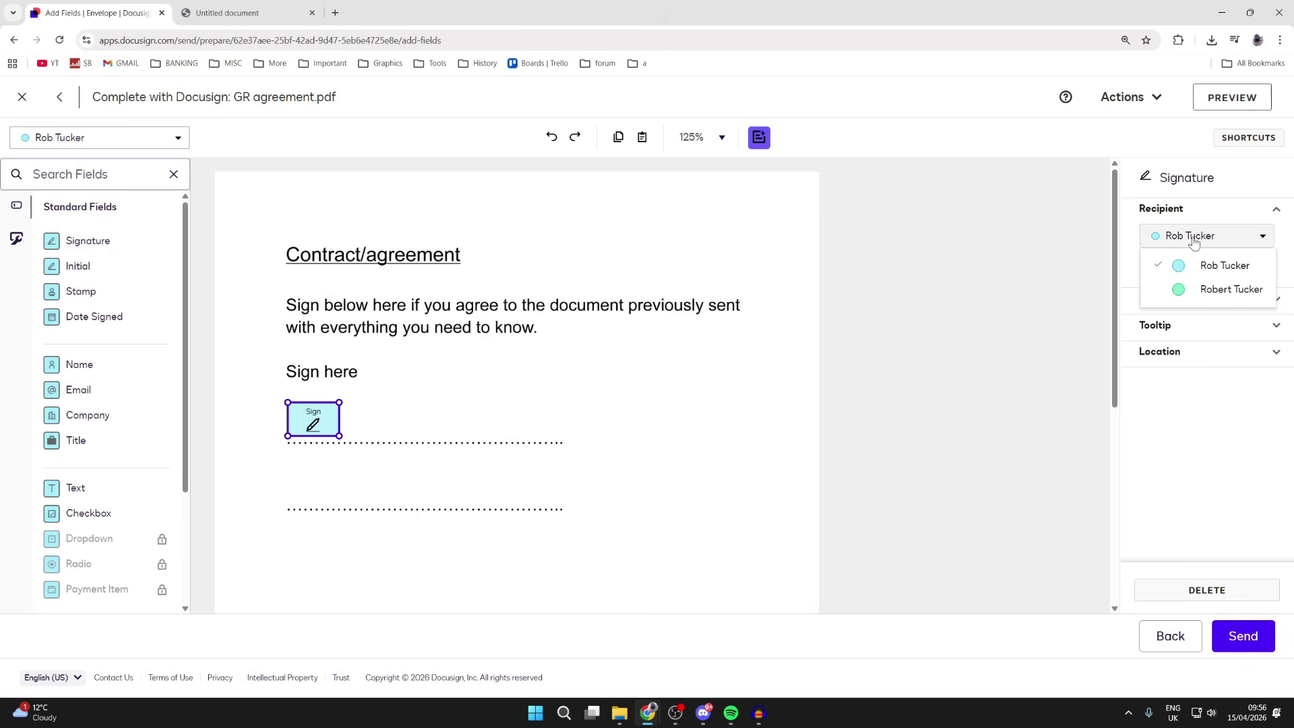
click(1220, 291)
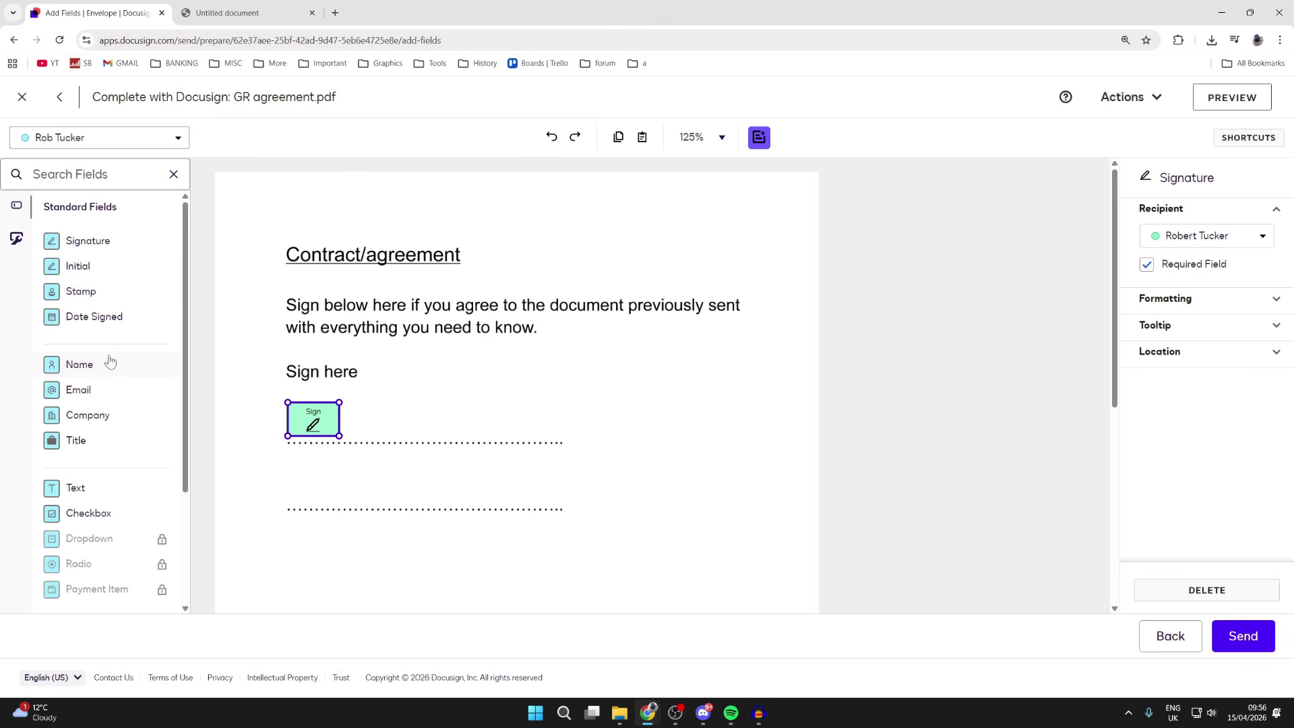
Add the first signer's Name field beside their signature, then Signature and Name fields on the second line
drag(110, 370, 665, 423)
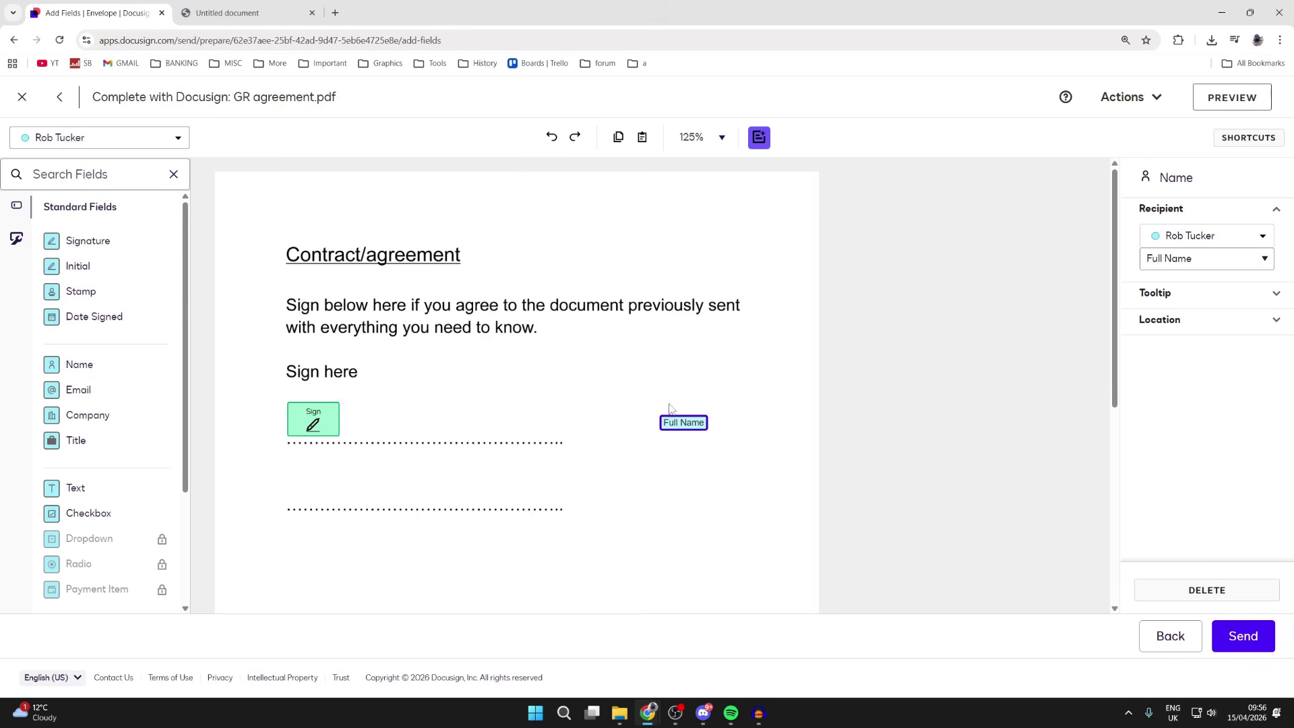
click(1174, 241)
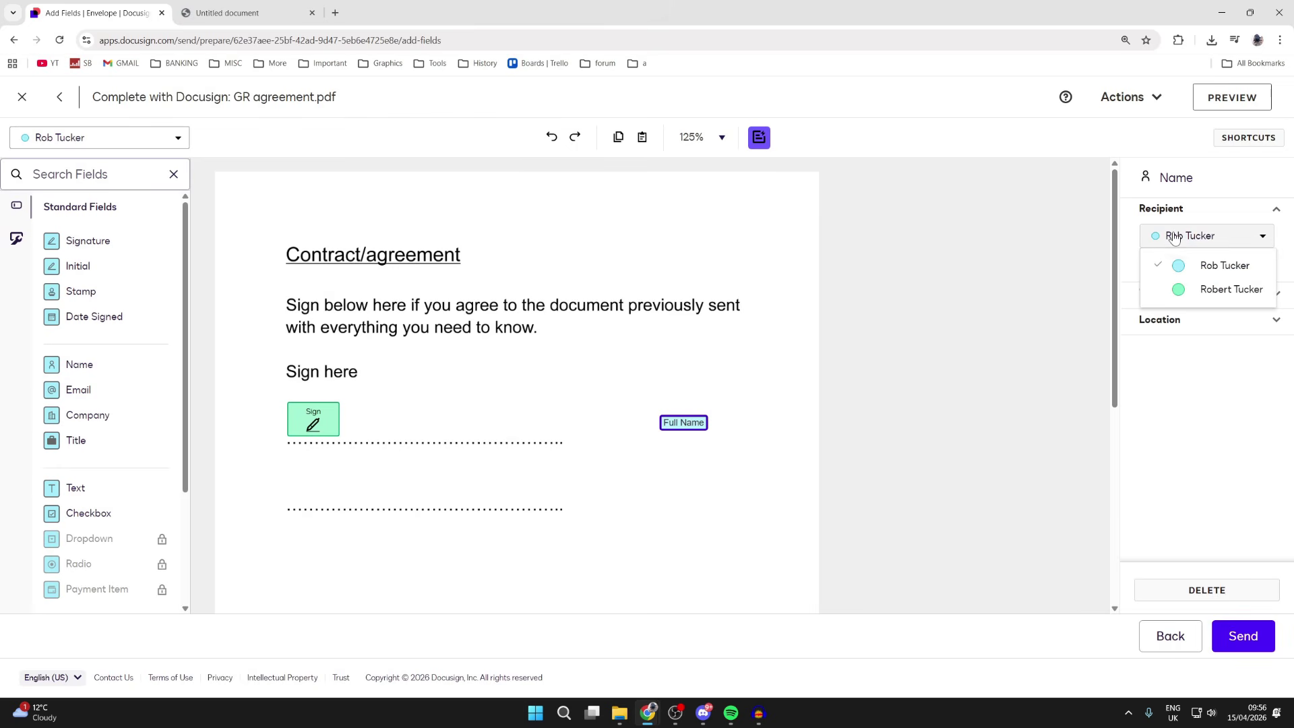
click(1205, 290)
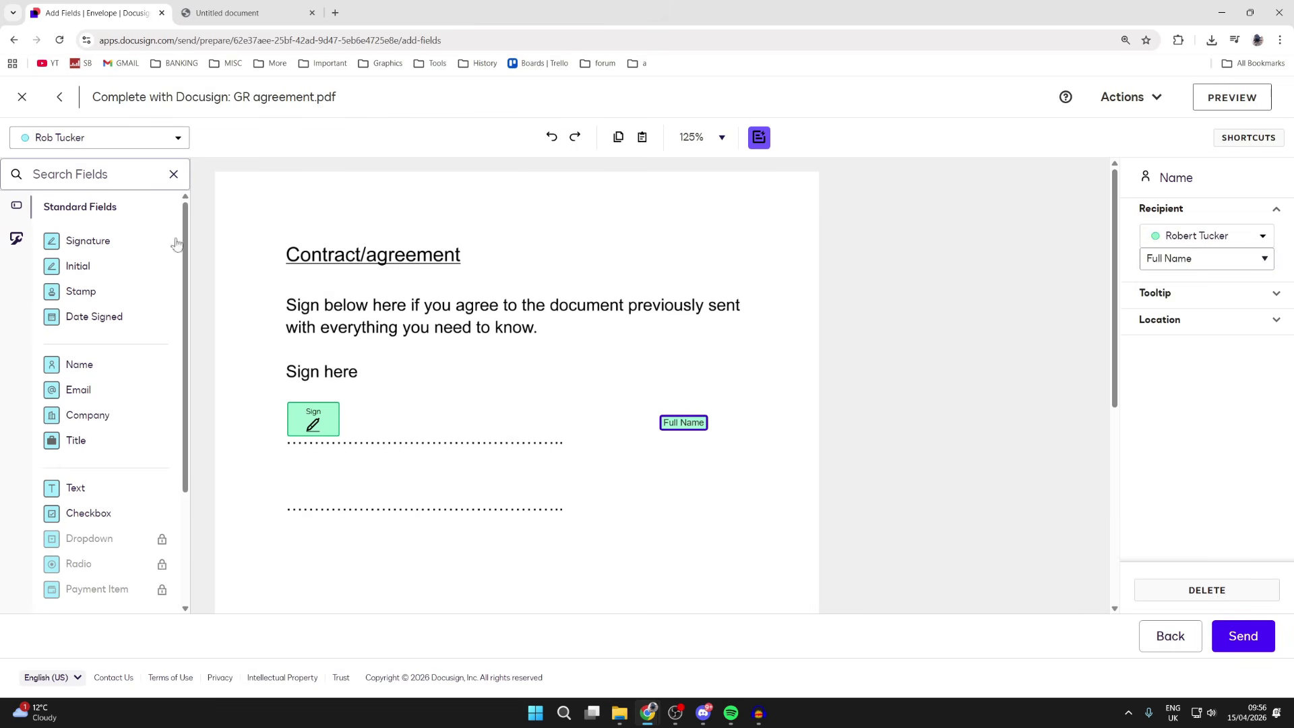
mouse_move(111, 242)
mouse_down()
mouse_move(305, 453)
mouse_move(289, 472)
mouse_up()
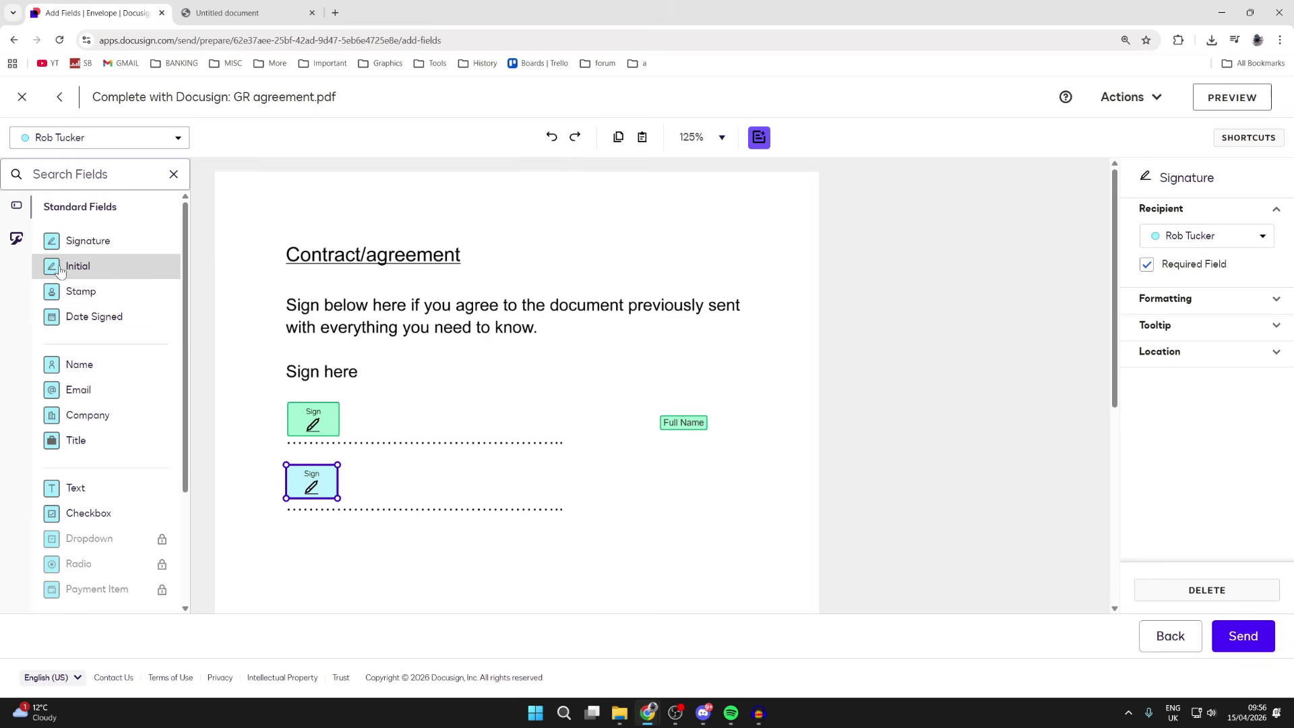
drag(101, 365, 667, 495)
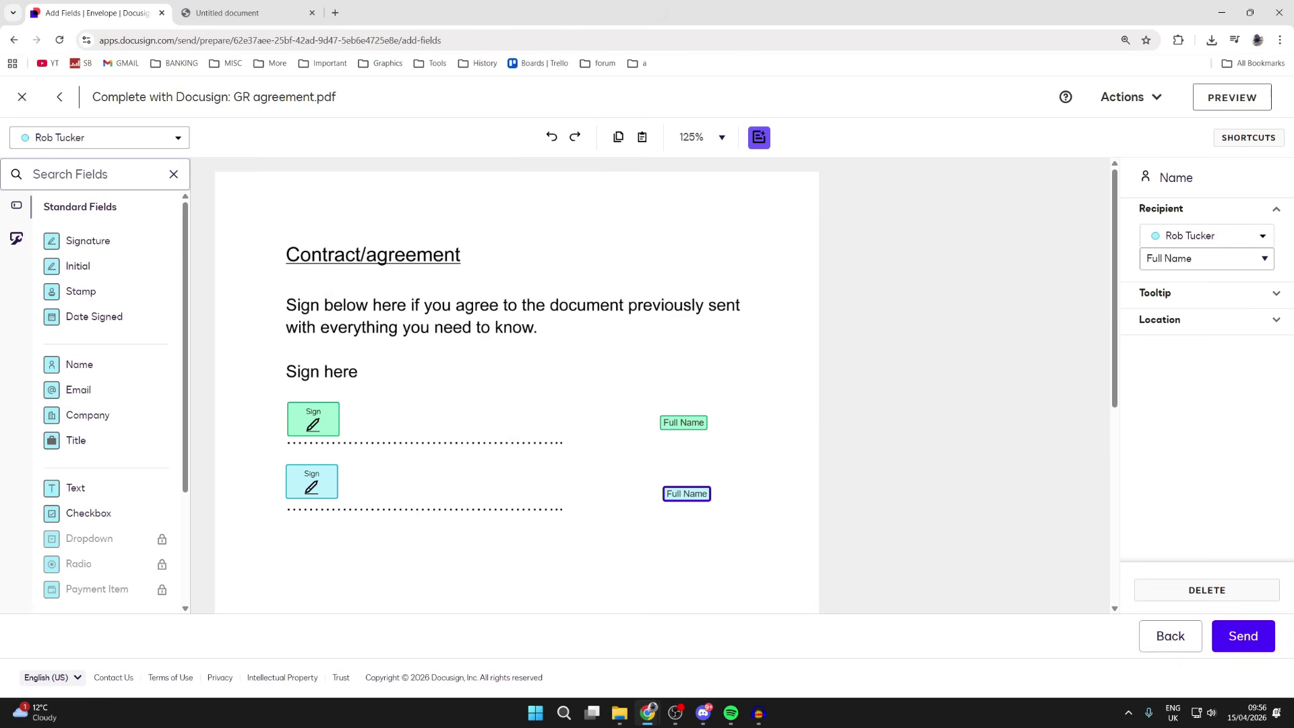
Send the envelope, then open the Agreements list
click(1249, 638)
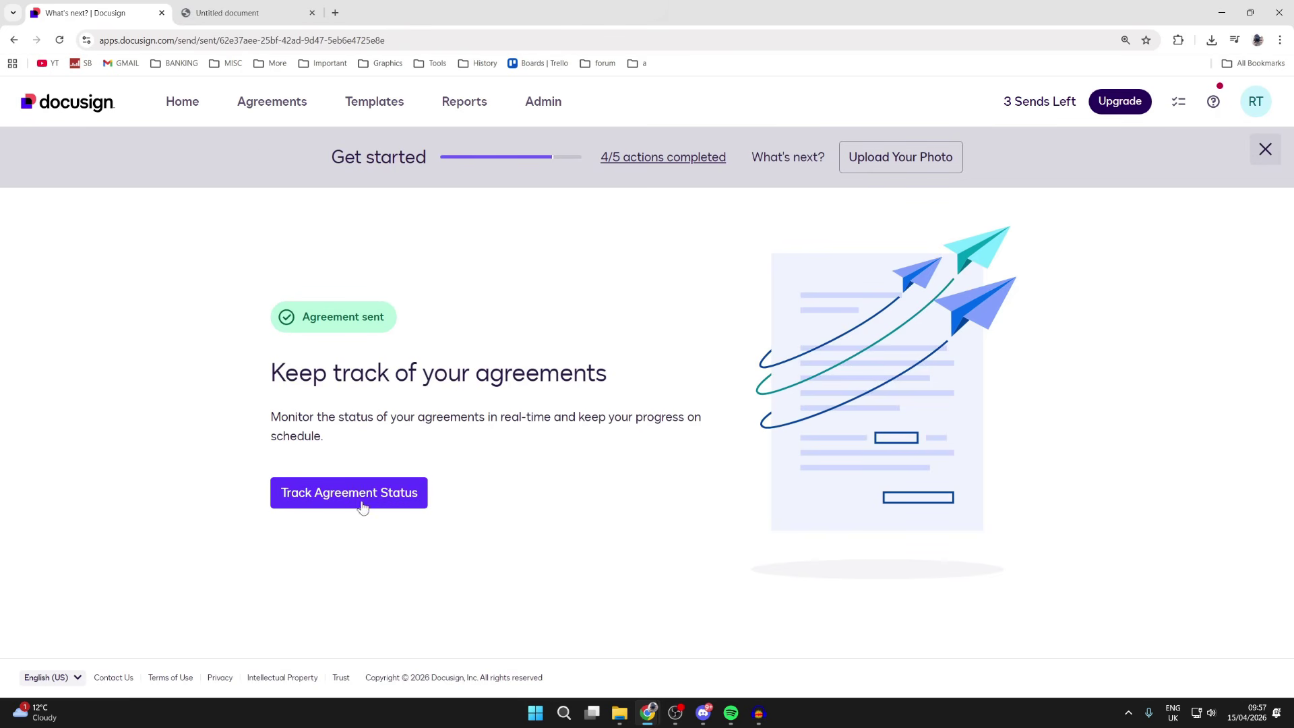
click(243, 103)
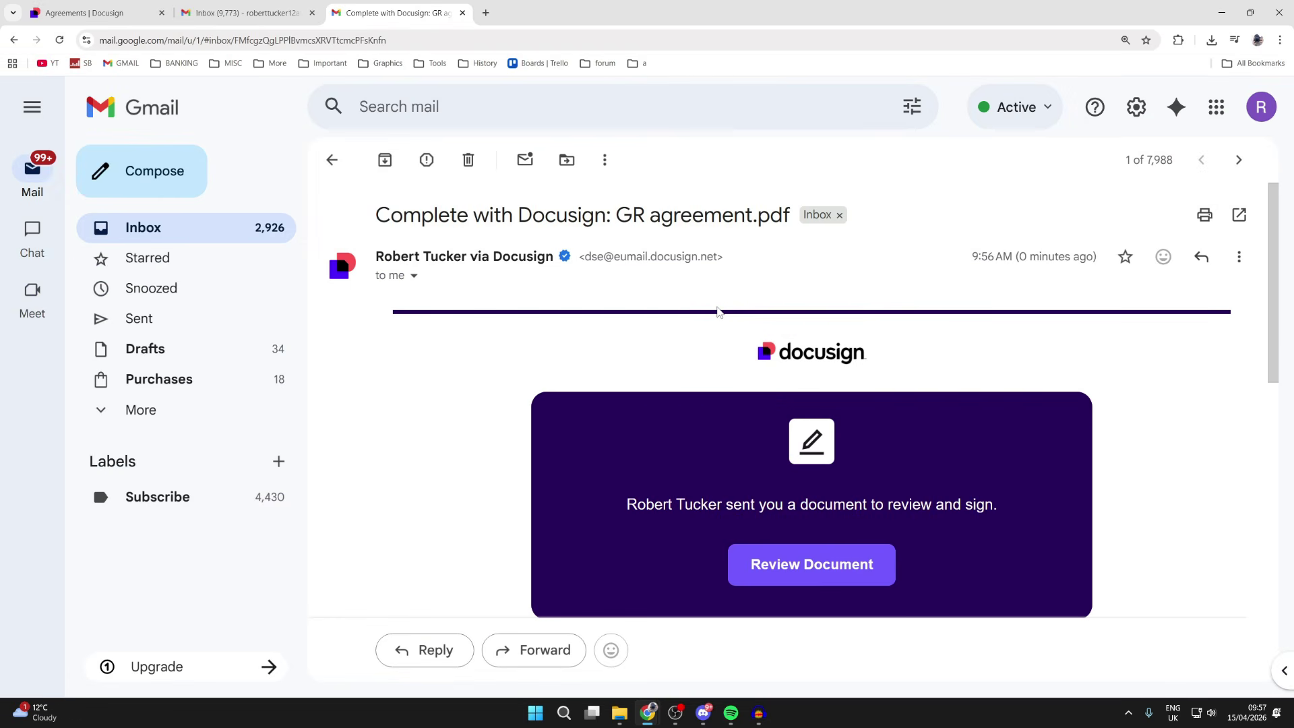
Scroll the Docusign email down to read the sender's message below Review Document
scroll(719, 311, down, 5)
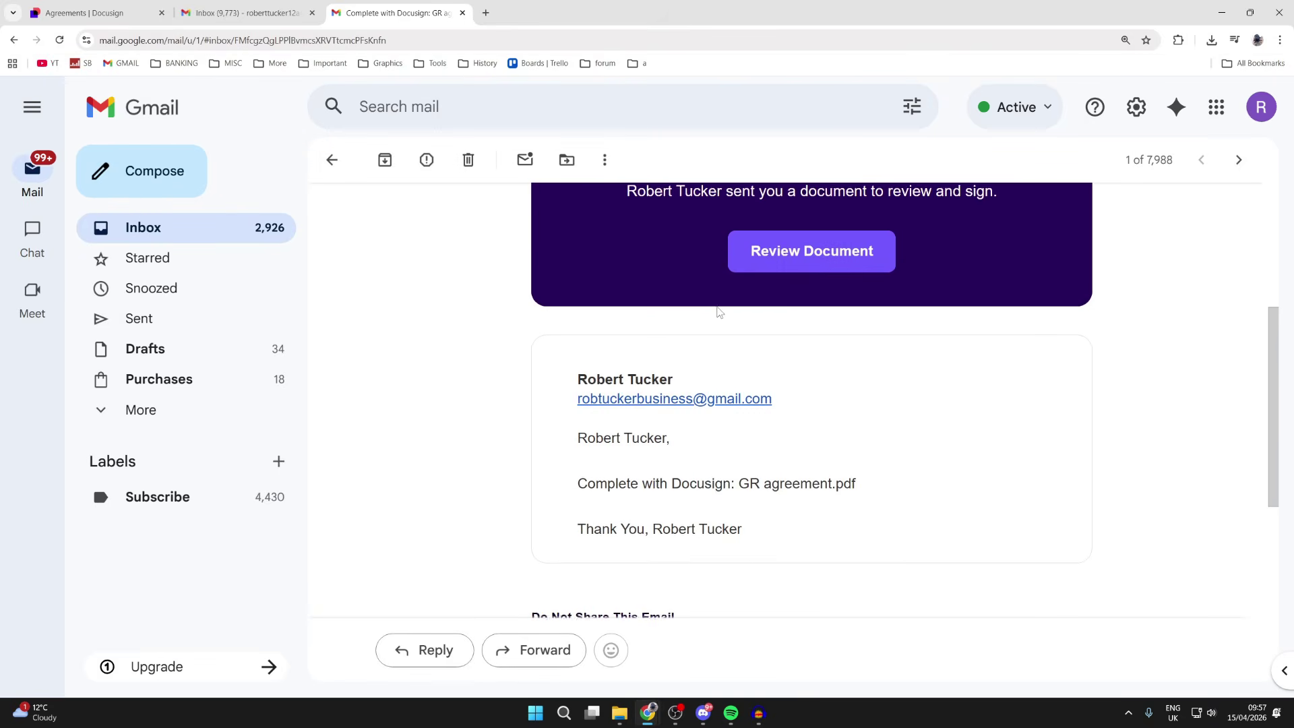